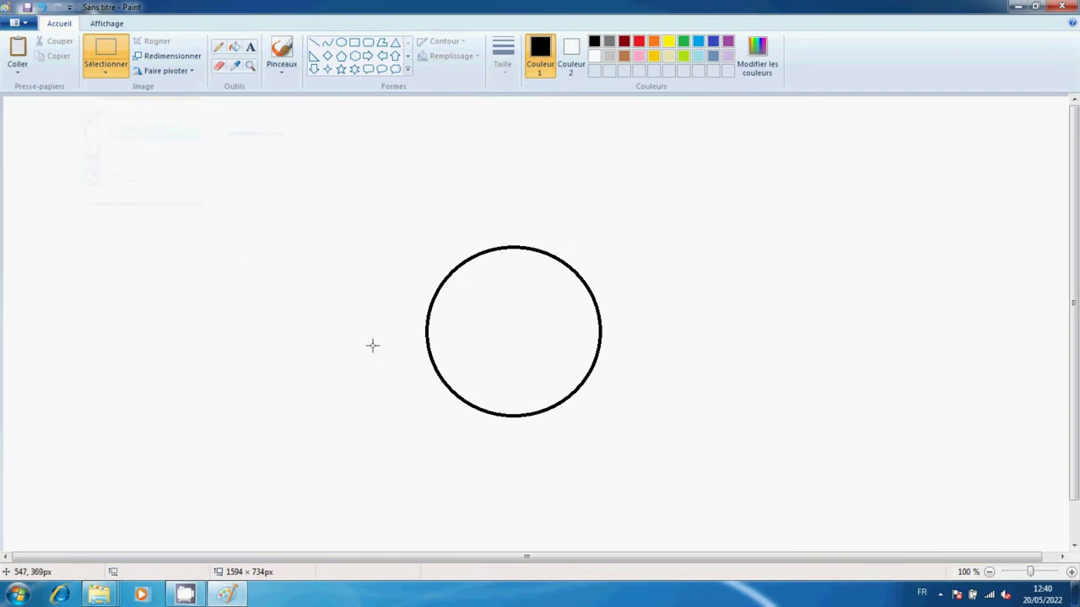
Cut out the lower part of the circle with a rectangular selection about 426 × 177 px, paste it, and fit it beneath the upper arc
{"action": "left_click_drag", "start_coordinate": [373, 345], "coordinate": [659, 464]}
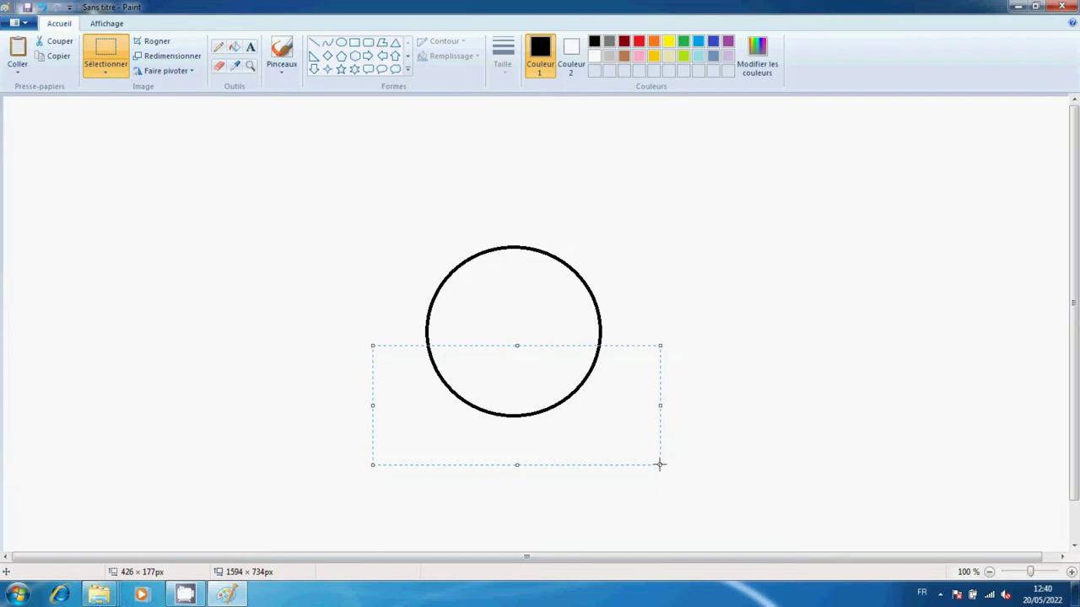
{"action": "key", "text": "Delete"}
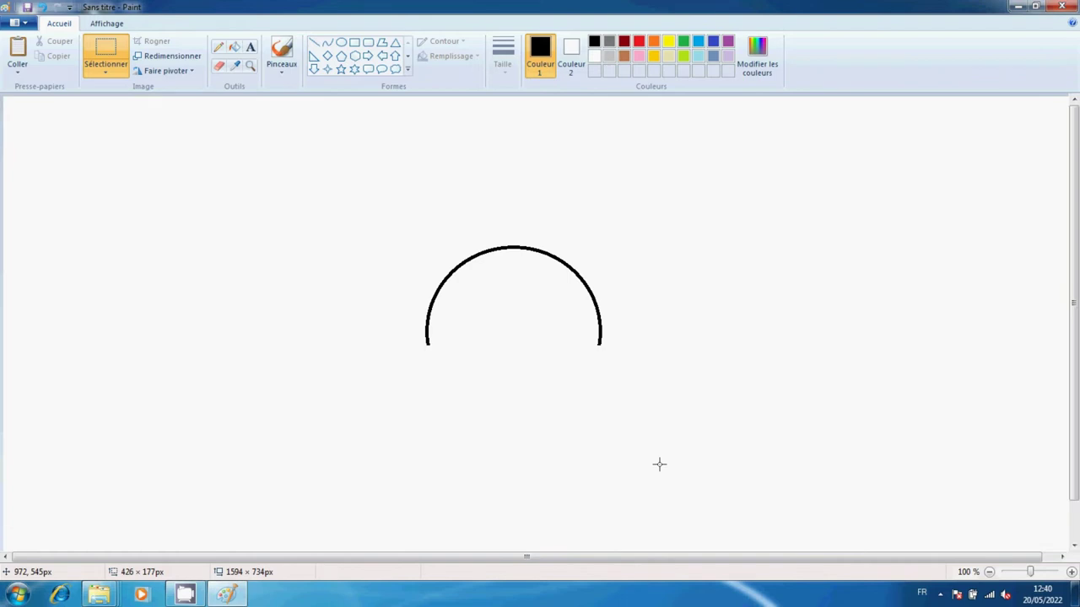
{"action": "key", "text": "ctrl+v"}
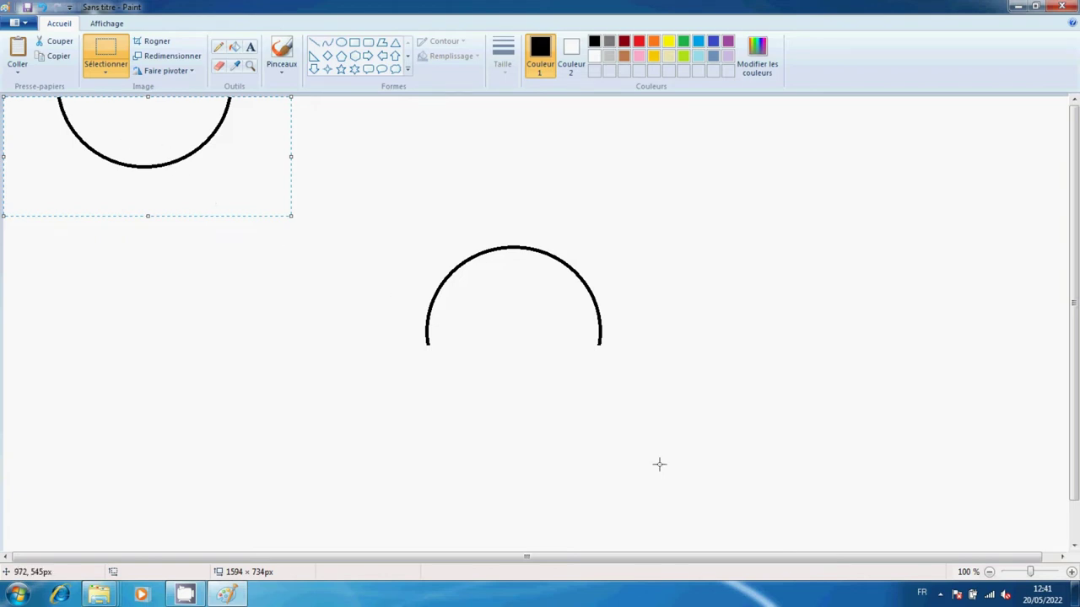
{"action": "left_click_drag", "start_coordinate": [135, 147], "coordinate": [525, 388]}
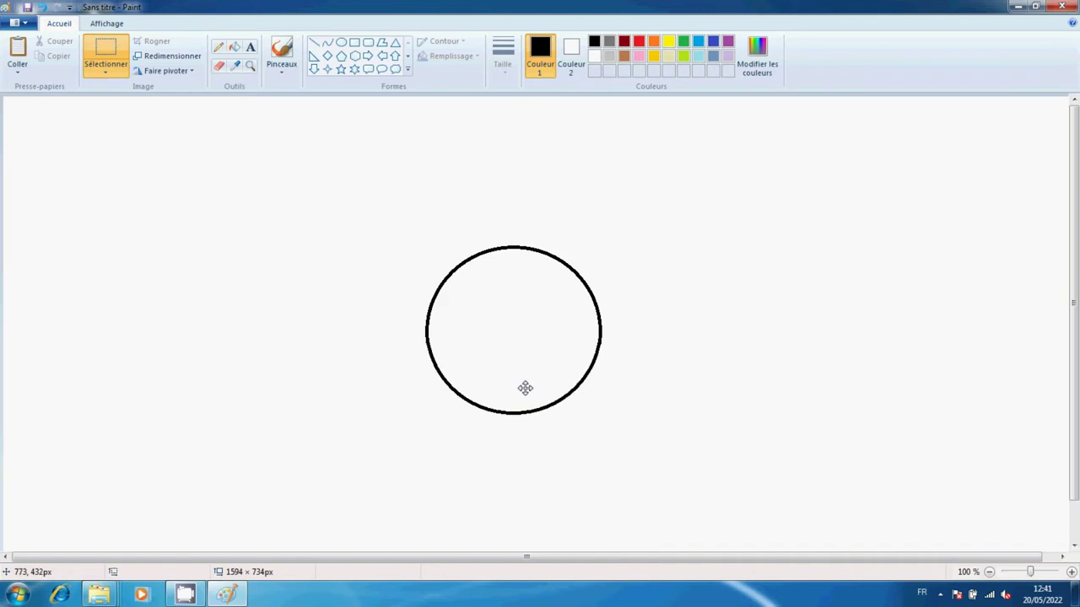
{"action": "left_click_drag", "start_coordinate": [524, 388], "coordinate": [524, 388]}
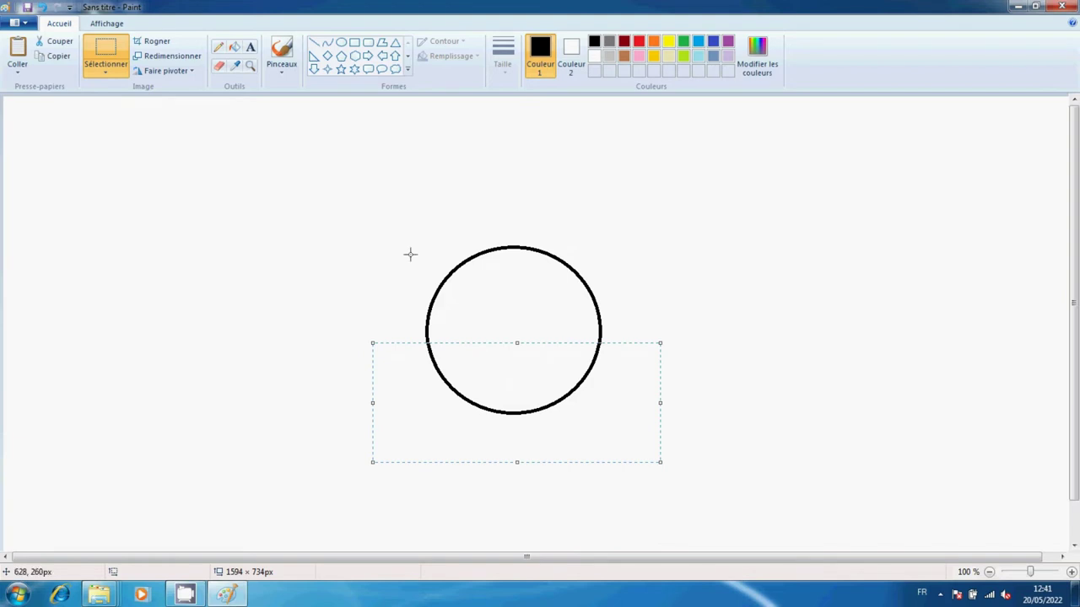
Turn off transparent selection and move the pasted lower arc slightly up and right so it overlaps the upper arc
{"action": "left_click", "coordinate": [105, 76]}
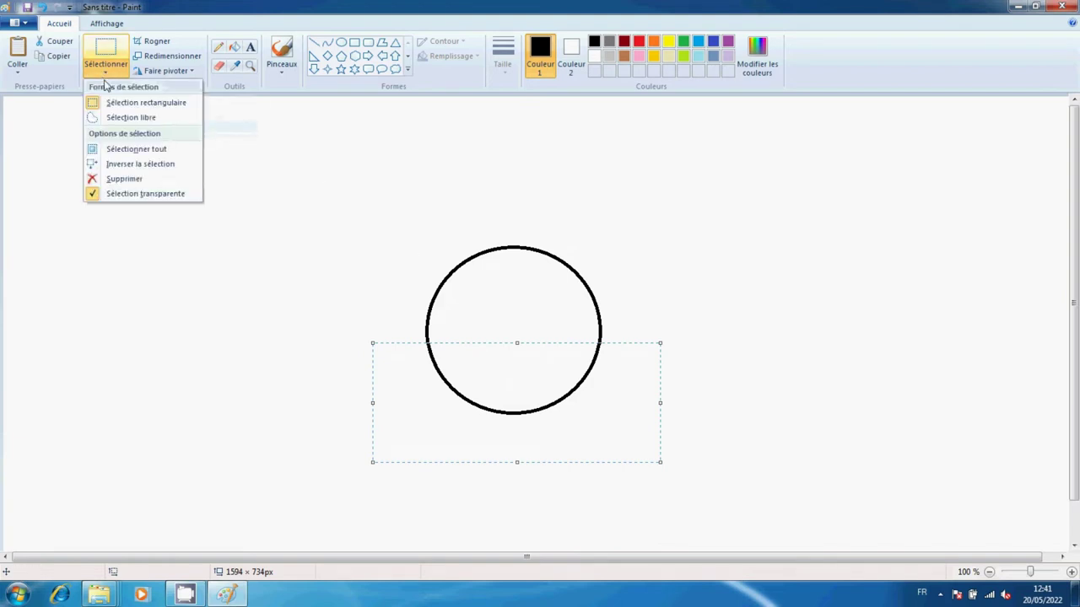
{"action": "left_click", "coordinate": [145, 194]}
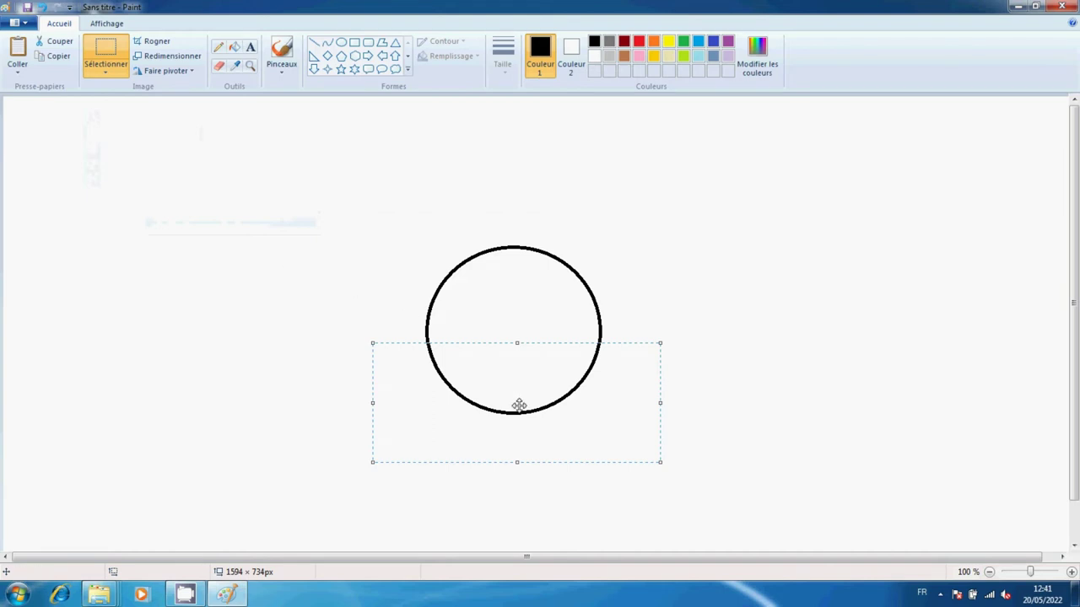
{"action": "mouse_move", "coordinate": [519, 405]}
{"action": "left_mouse_down"}
{"action": "mouse_move", "coordinate": [566, 341]}
{"action": "mouse_move", "coordinate": [536, 339]}
{"action": "mouse_move", "coordinate": [468, 409]}
{"action": "mouse_move", "coordinate": [549, 376]}
{"action": "mouse_move", "coordinate": [516, 371]}
{"action": "mouse_move", "coordinate": [533, 351]}
{"action": "mouse_move", "coordinate": [547, 366]}
{"action": "mouse_move", "coordinate": [546, 394]}
{"action": "mouse_move", "coordinate": [516, 414]}
{"action": "mouse_move", "coordinate": [518, 400]}
{"action": "mouse_move", "coordinate": [520, 416]}
{"action": "mouse_move", "coordinate": [528, 409]}
{"action": "left_mouse_up"}
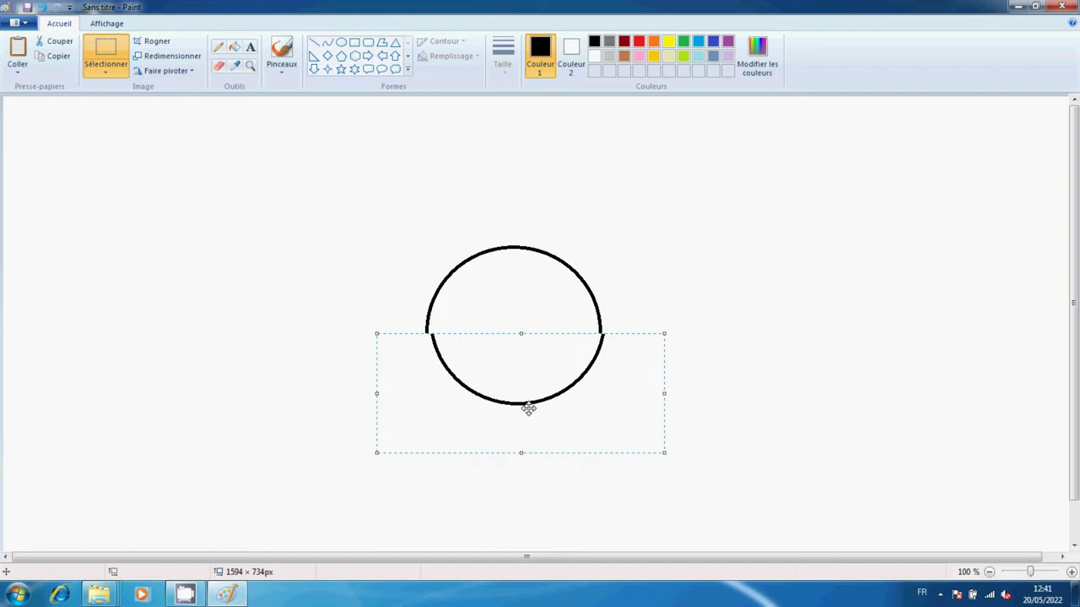
Turn transparent selection back on and realign the pasted lower arc with the ends of the upper arc
{"action": "left_click", "coordinate": [107, 74]}
{"action": "left_click", "coordinate": [133, 194]}
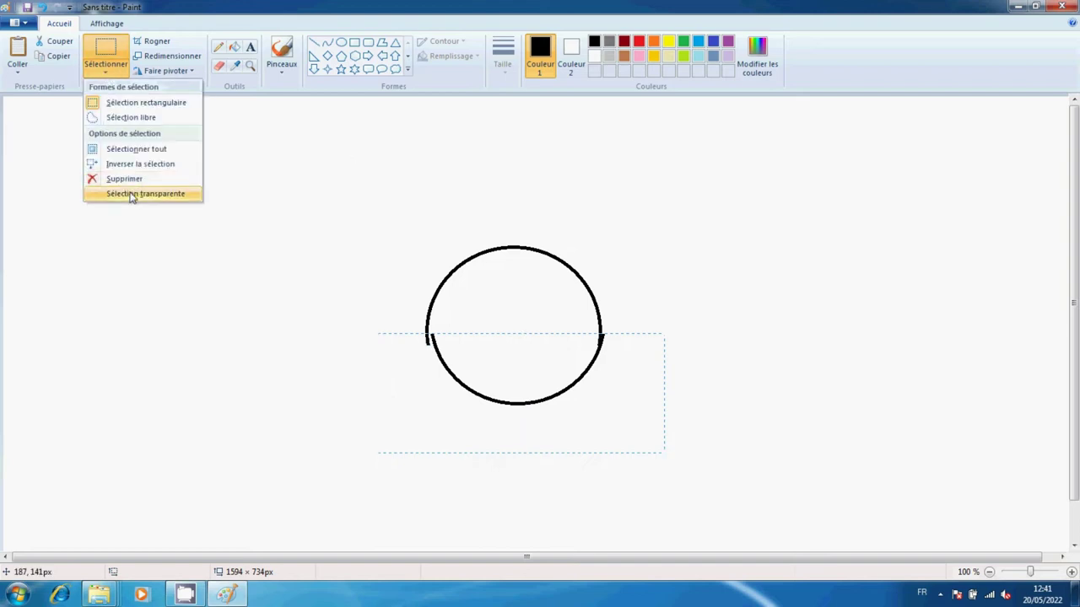
{"action": "left_click_drag", "start_coordinate": [518, 374], "coordinate": [515, 384]}
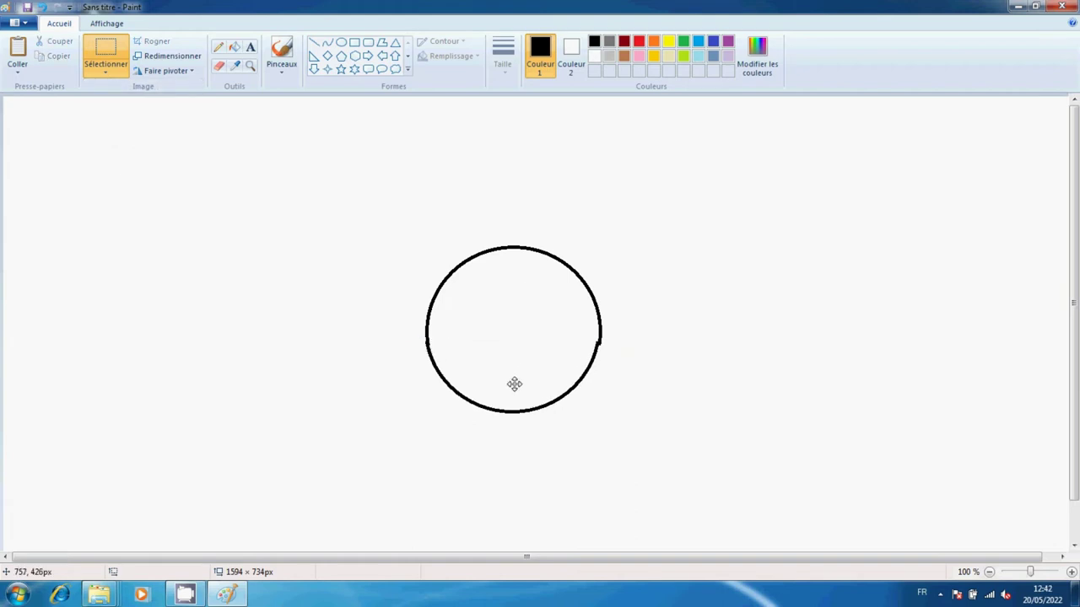
{"action": "left_click_drag", "start_coordinate": [514, 384], "coordinate": [514, 383]}
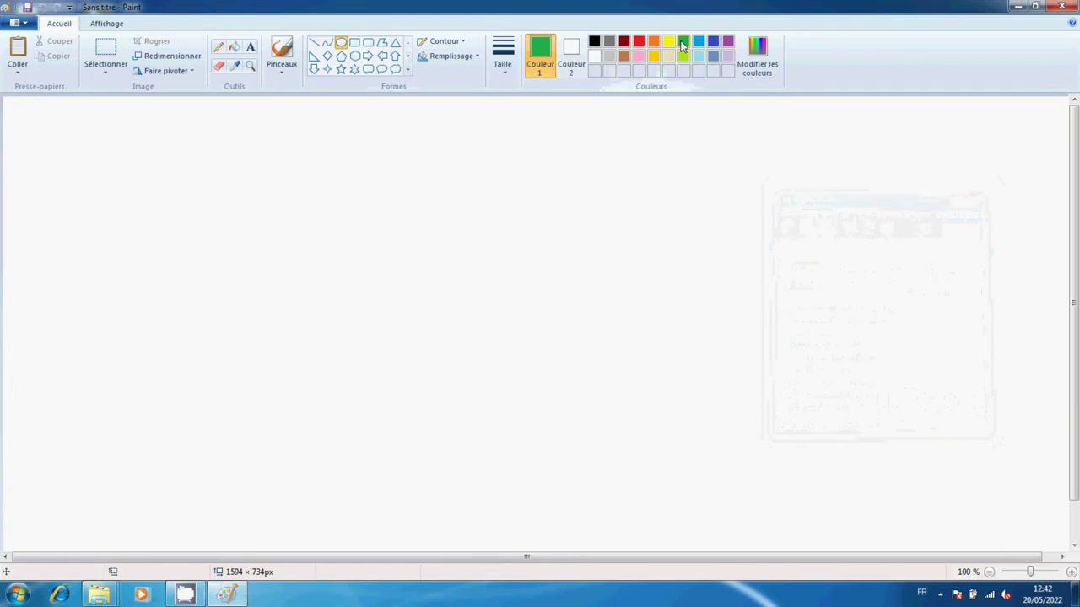
Draw a green circle as the head and a flat dark red ellipse about 151 × 25 px as a mouth centred in its lower part
{"action": "left_click_drag", "start_coordinate": [407, 217], "coordinate": [577, 388]}
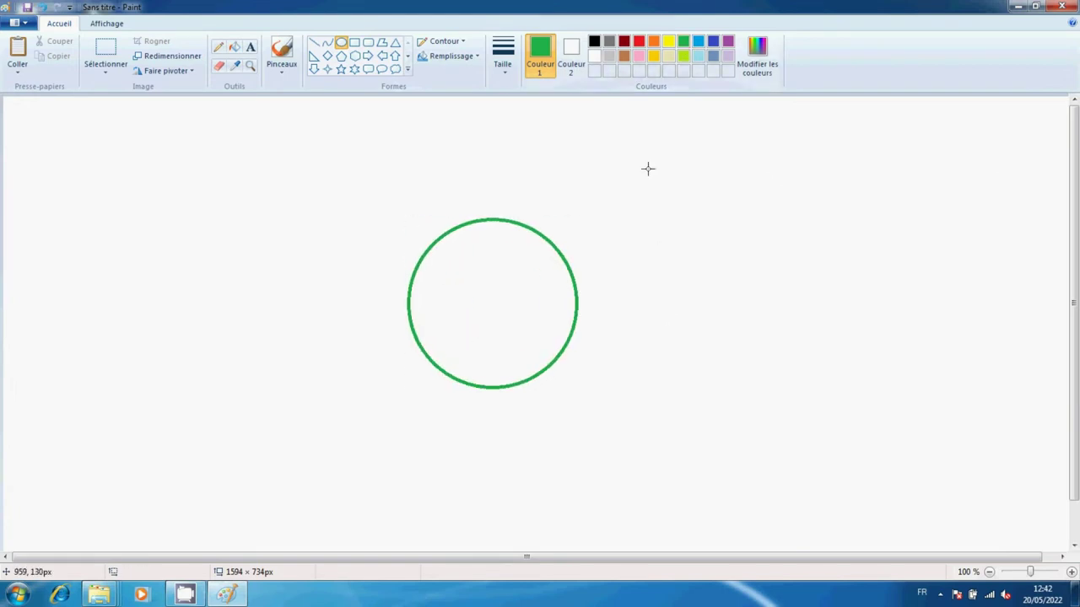
{"action": "left_click", "coordinate": [624, 44]}
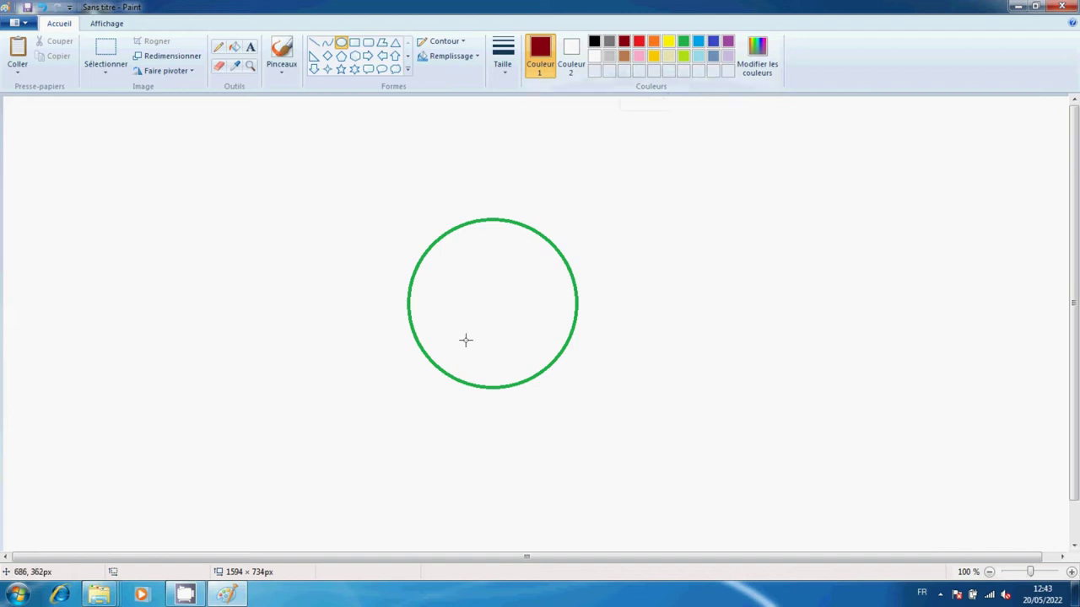
{"action": "left_click_drag", "start_coordinate": [439, 330], "coordinate": [541, 347]}
{"action": "key", "text": "Right"}
{"action": "key", "text": "Right"}
{"action": "key", "text": "Right"}
{"action": "key", "text": "Right"}
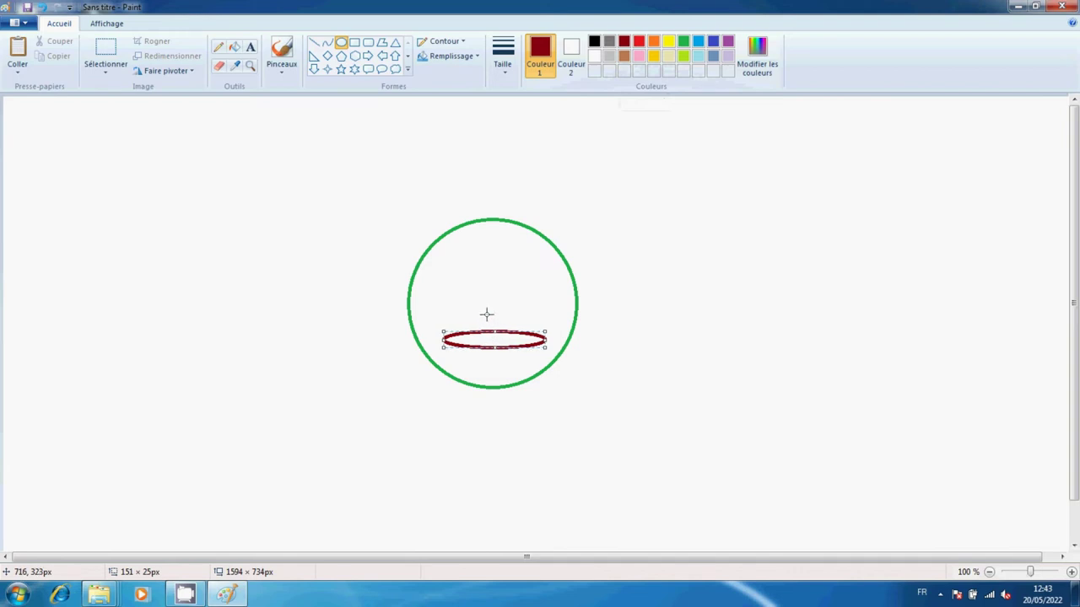
{"action": "left_click", "coordinate": [657, 340]}
Draw a small black ellipse about 22 × 26 px outside the head, to its upper right
{"action": "left_click", "coordinate": [595, 42]}
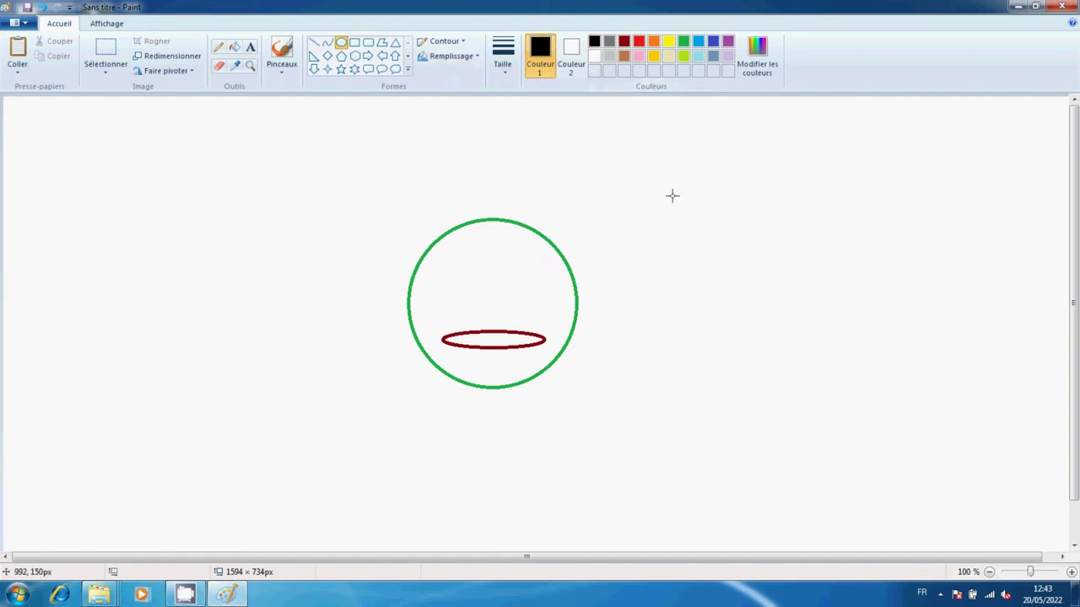
{"action": "left_click_drag", "start_coordinate": [684, 178], "coordinate": [703, 199]}
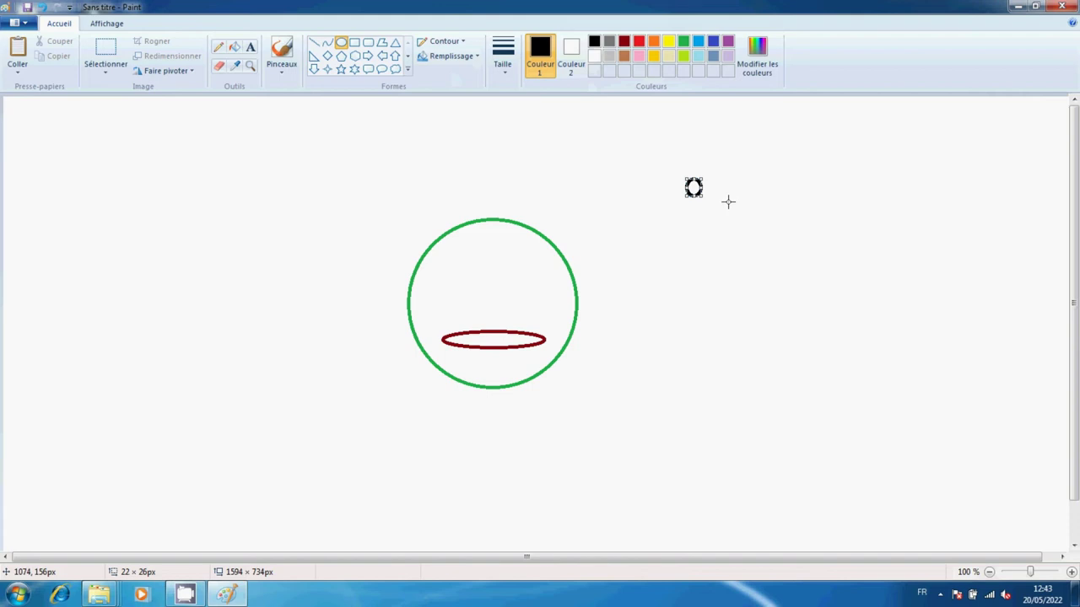
{"action": "left_click", "coordinate": [728, 202]}
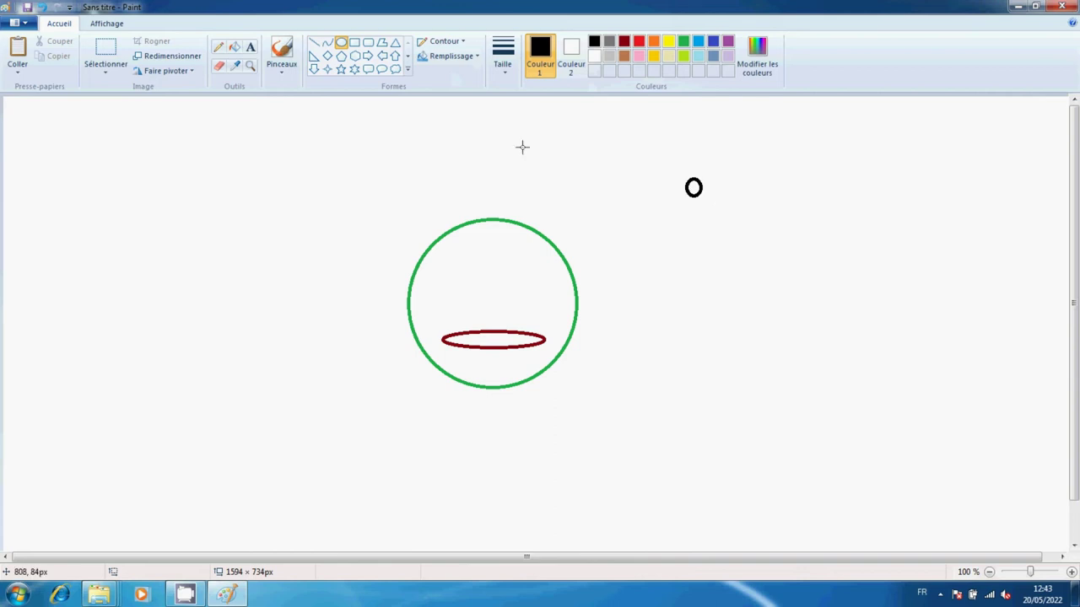
Copy the small black ellipse and place two copies inside the head above the mouth as the left and right eyes
{"action": "left_click", "coordinate": [109, 76]}
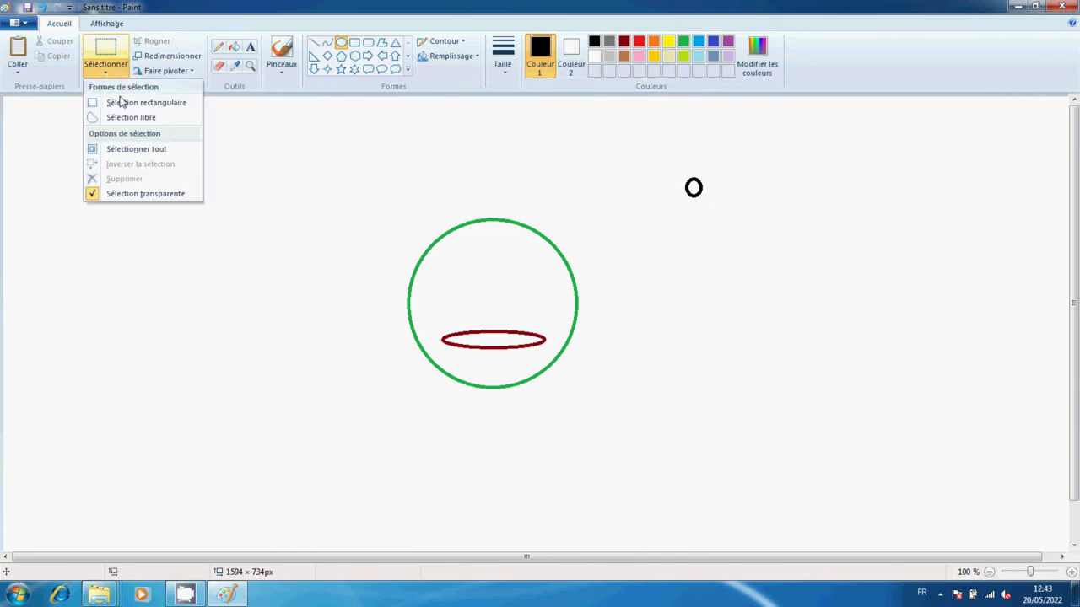
{"action": "left_click", "coordinate": [116, 101]}
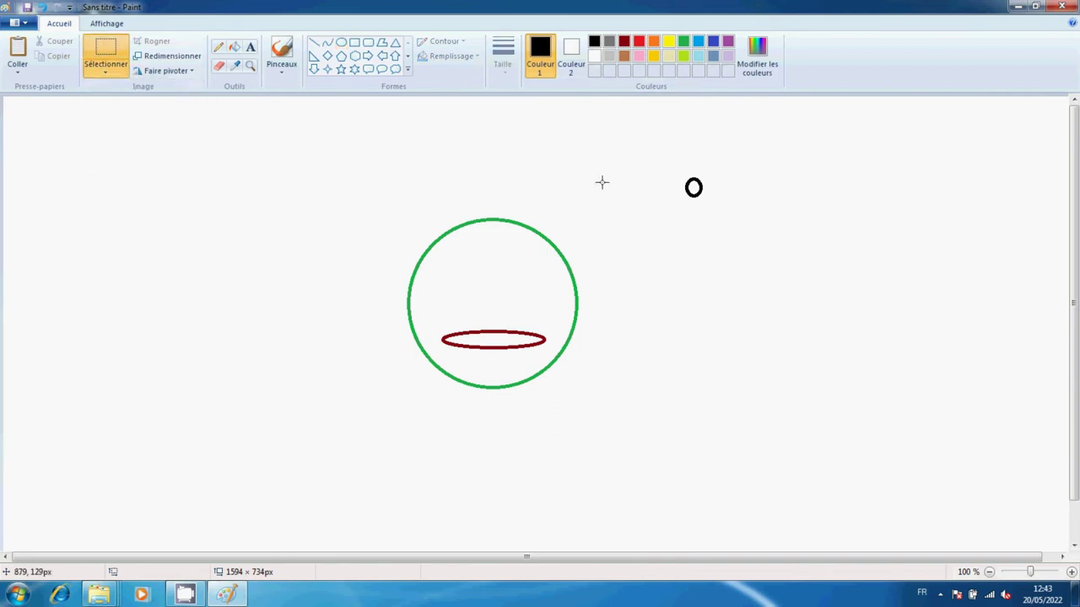
{"action": "left_click_drag", "start_coordinate": [677, 167], "coordinate": [715, 203]}
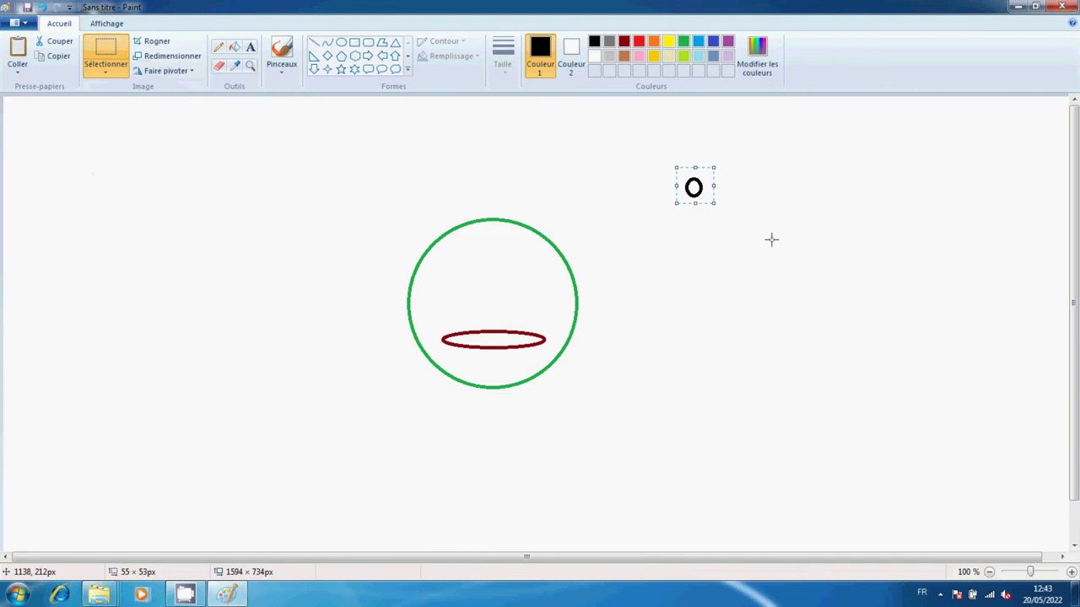
{"action": "key", "text": "ctrl+v"}
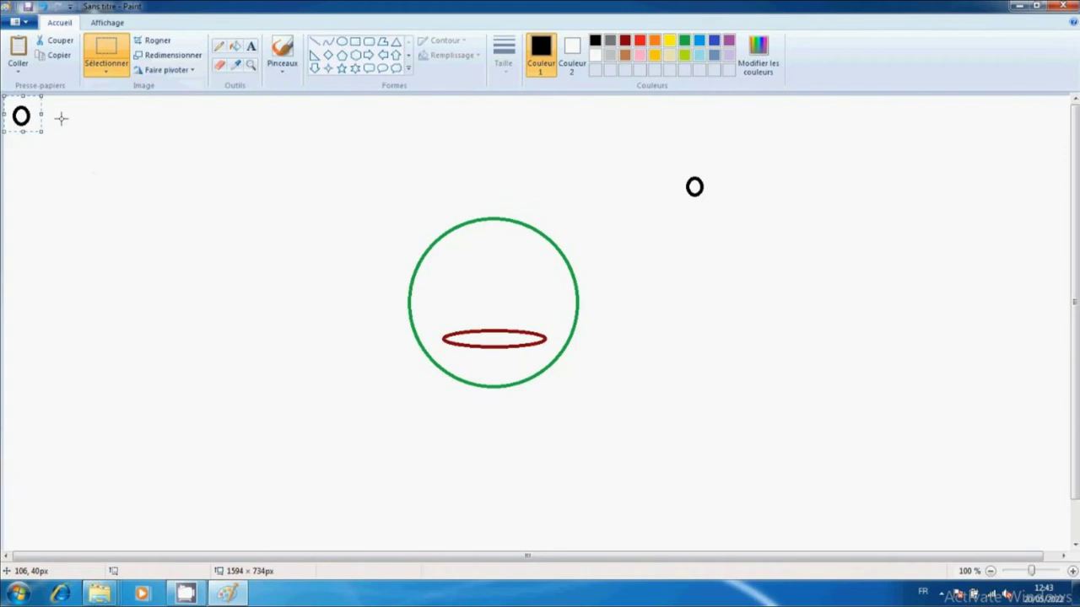
{"action": "left_click_drag", "start_coordinate": [20, 115], "coordinate": [442, 276]}
{"action": "left_click", "coordinate": [615, 290]}
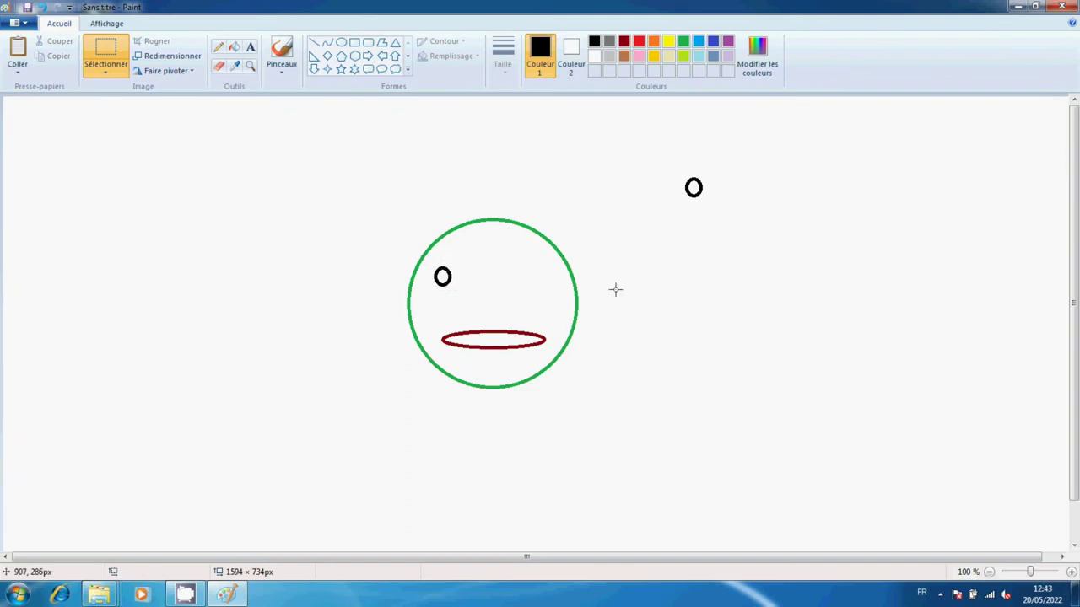
{"action": "key", "text": "ctrl+v"}
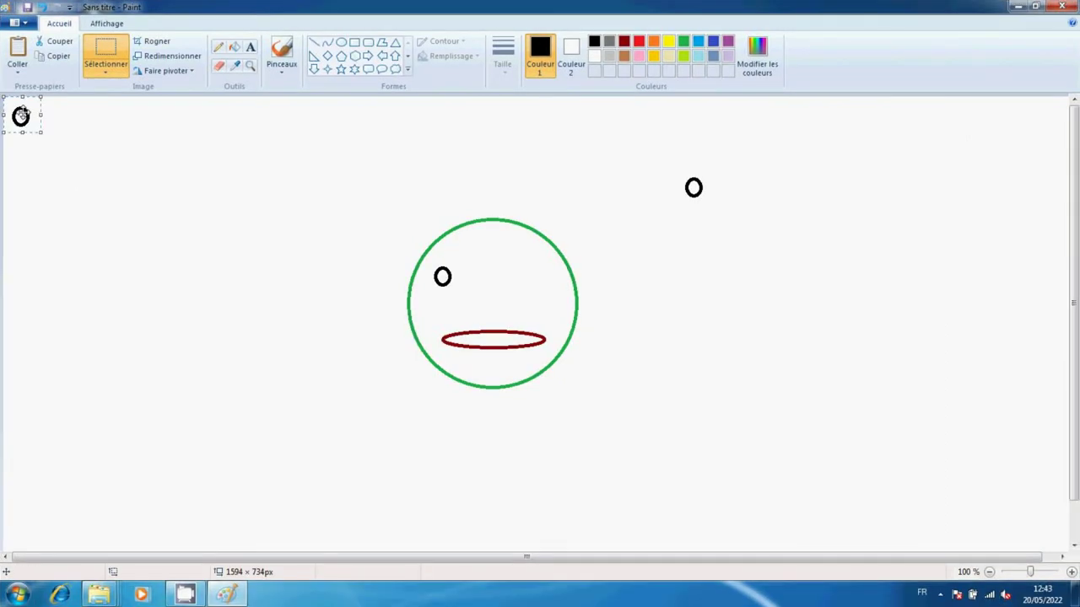
{"action": "left_click_drag", "start_coordinate": [23, 114], "coordinate": [545, 273]}
{"action": "left_click", "coordinate": [636, 272]}
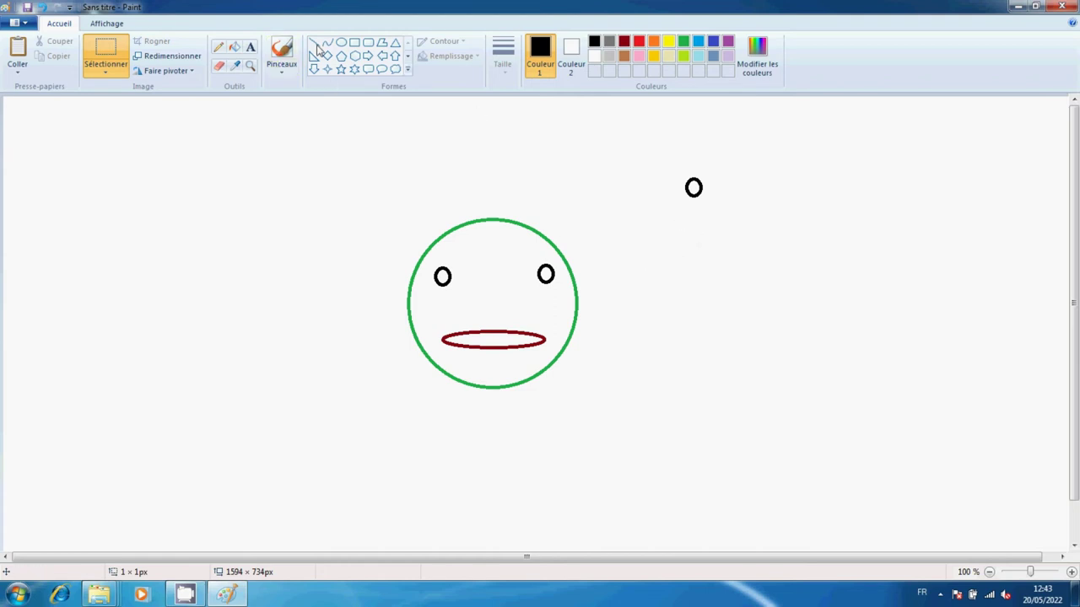
Draw two slightly larger black ellipses, one around the small ellipse outside the head and one separately to its lower right
{"action": "left_click", "coordinate": [341, 43]}
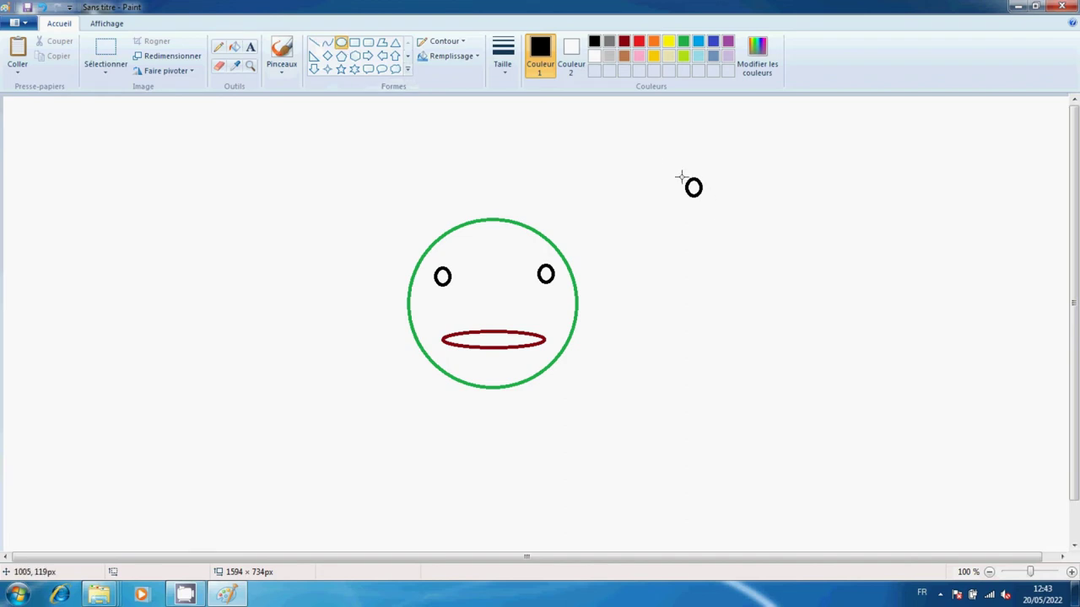
{"action": "left_click_drag", "start_coordinate": [682, 175], "coordinate": [704, 199]}
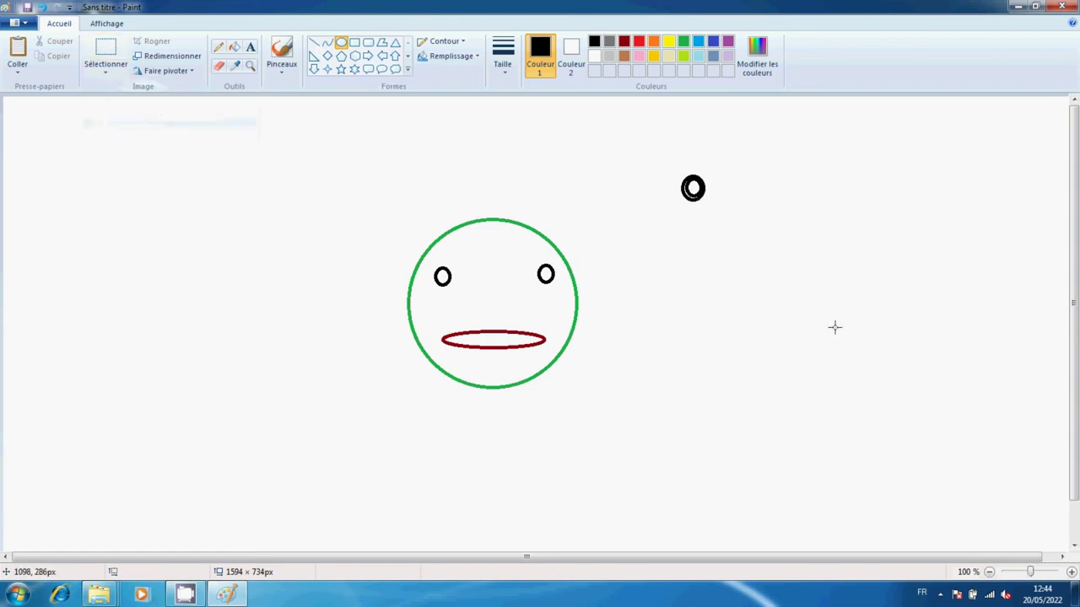
{"action": "left_click_drag", "start_coordinate": [776, 242], "coordinate": [798, 266]}
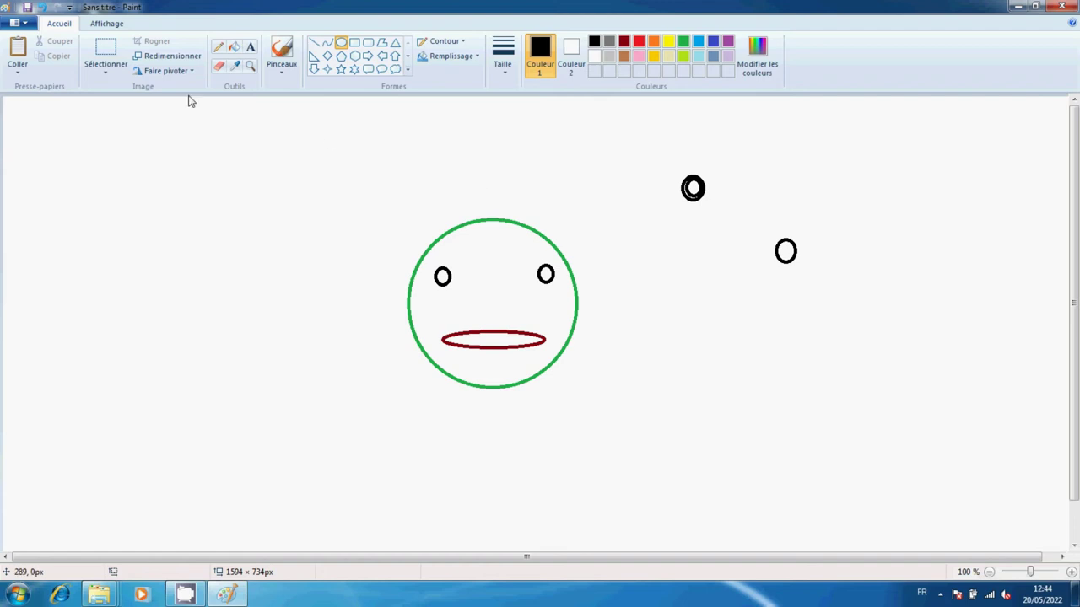
Copy the separate larger black ellipse and place six overlapping copies along the head's upper-left outline, up towards its top, as curly hair
{"action": "left_click", "coordinate": [100, 71]}
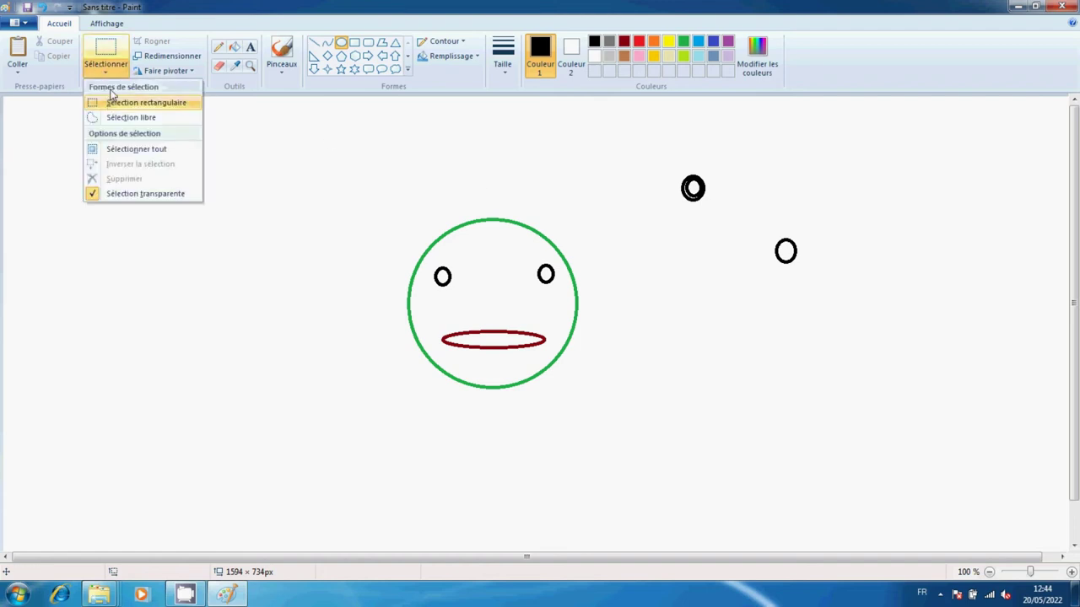
{"action": "left_click", "coordinate": [106, 53]}
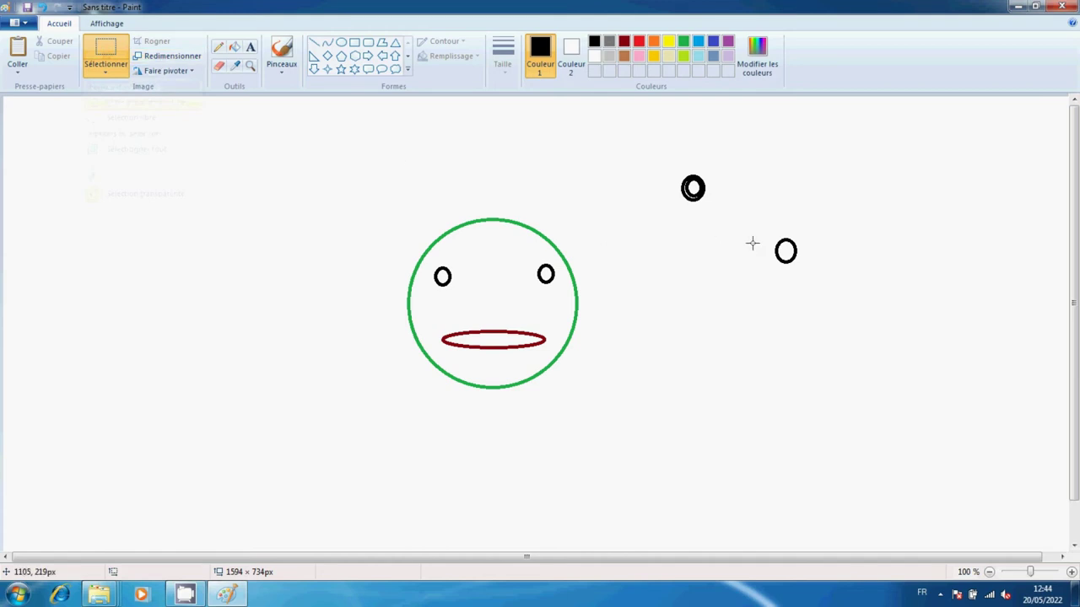
{"action": "left_click_drag", "start_coordinate": [759, 237], "coordinate": [805, 270]}
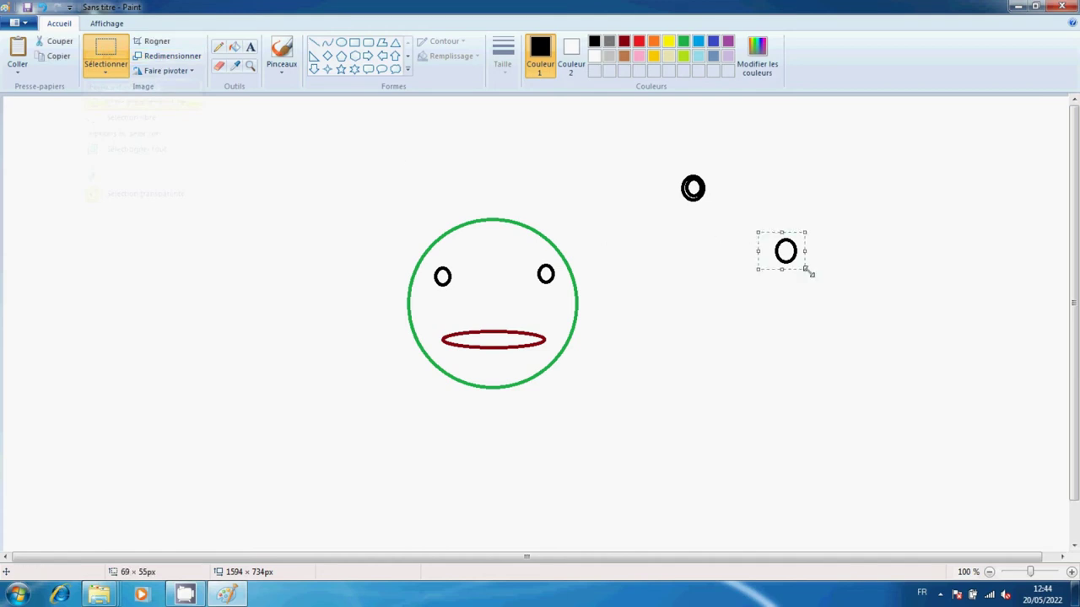
{"action": "key", "text": "ctrl+c"}
{"action": "key", "text": "ctrl+v"}
{"action": "left_click_drag", "start_coordinate": [31, 116], "coordinate": [414, 249]}
{"action": "key", "text": "ctrl+v"}
{"action": "left_click_drag", "start_coordinate": [34, 118], "coordinate": [427, 244]}
{"action": "key", "text": "ctrl+v"}
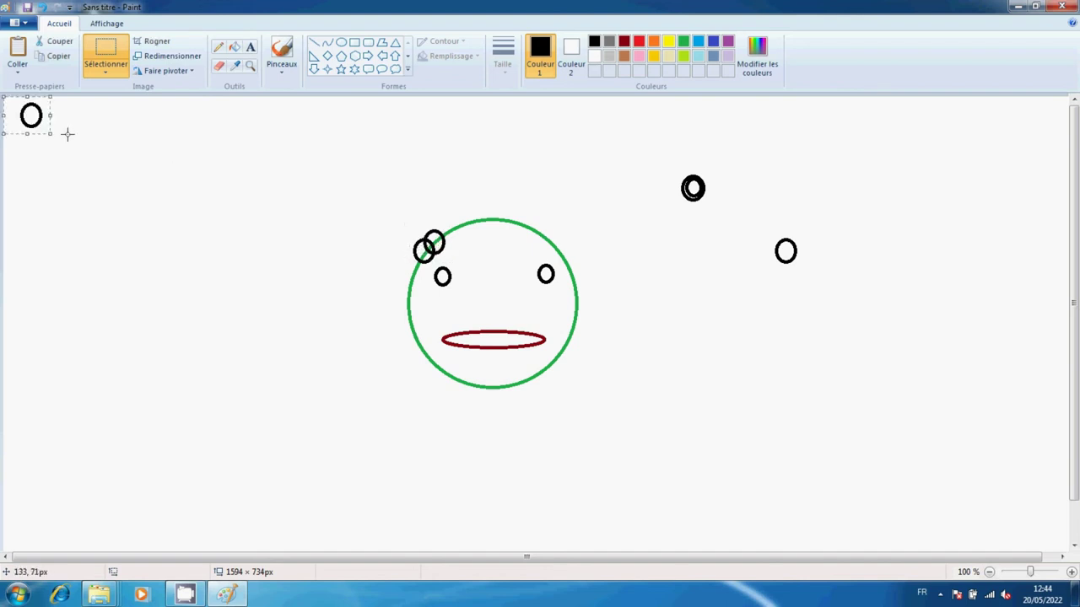
{"action": "left_click_drag", "start_coordinate": [25, 118], "coordinate": [437, 235]}
{"action": "key", "text": "ctrl+v"}
{"action": "left_click_drag", "start_coordinate": [30, 116], "coordinate": [454, 222]}
{"action": "key", "text": "ctrl+v"}
{"action": "left_click_drag", "start_coordinate": [32, 114], "coordinate": [470, 225]}
{"action": "key", "text": "ctrl+v"}
{"action": "left_click_drag", "start_coordinate": [31, 115], "coordinate": [475, 216]}
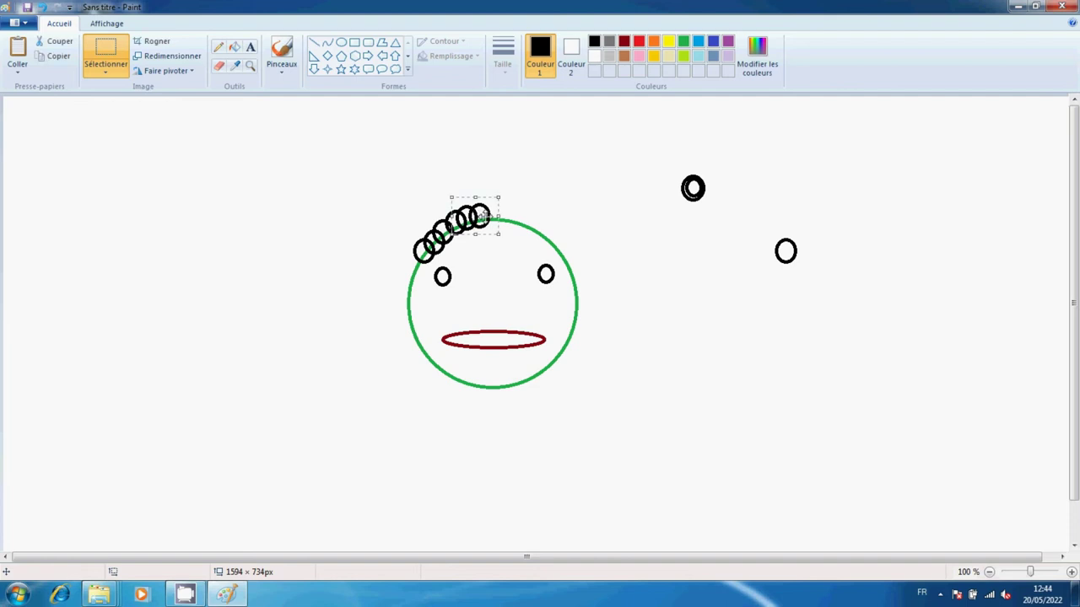
Paste five more copies of the hair ellipse, overlapping them from the top of the head down its upper-right outline
{"action": "key", "text": "ctrl+v"}
{"action": "left_click_drag", "start_coordinate": [24, 115], "coordinate": [483, 215]}
{"action": "key", "text": "ctrl+v"}
{"action": "left_click_drag", "start_coordinate": [22, 113], "coordinate": [492, 213]}
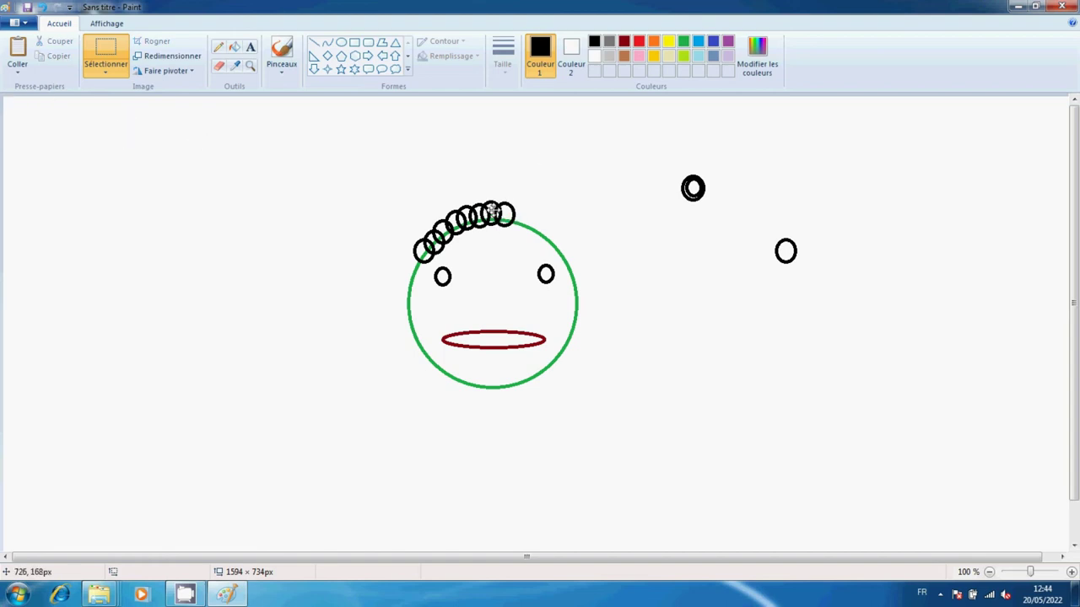
{"action": "key", "text": "ctrl+v"}
{"action": "left_click_drag", "start_coordinate": [25, 116], "coordinate": [533, 229]}
{"action": "key", "text": "ctrl+v"}
{"action": "left_click_drag", "start_coordinate": [31, 115], "coordinate": [525, 219]}
{"action": "key", "text": "ctrl+v"}
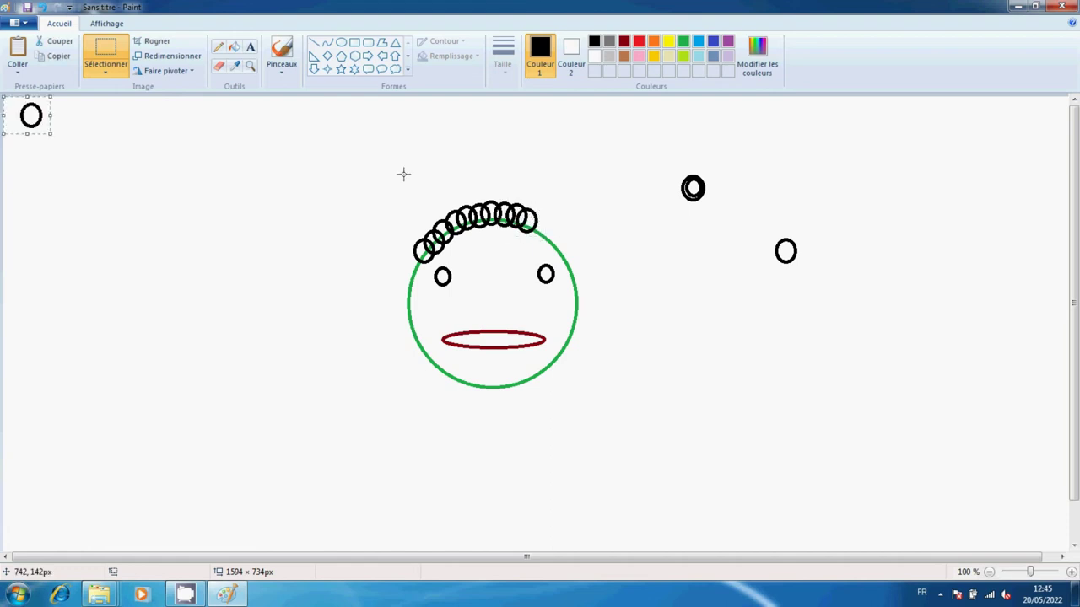
{"action": "left_click_drag", "start_coordinate": [44, 118], "coordinate": [394, 137]}
{"action": "left_click_drag", "start_coordinate": [501, 167], "coordinate": [540, 224]}
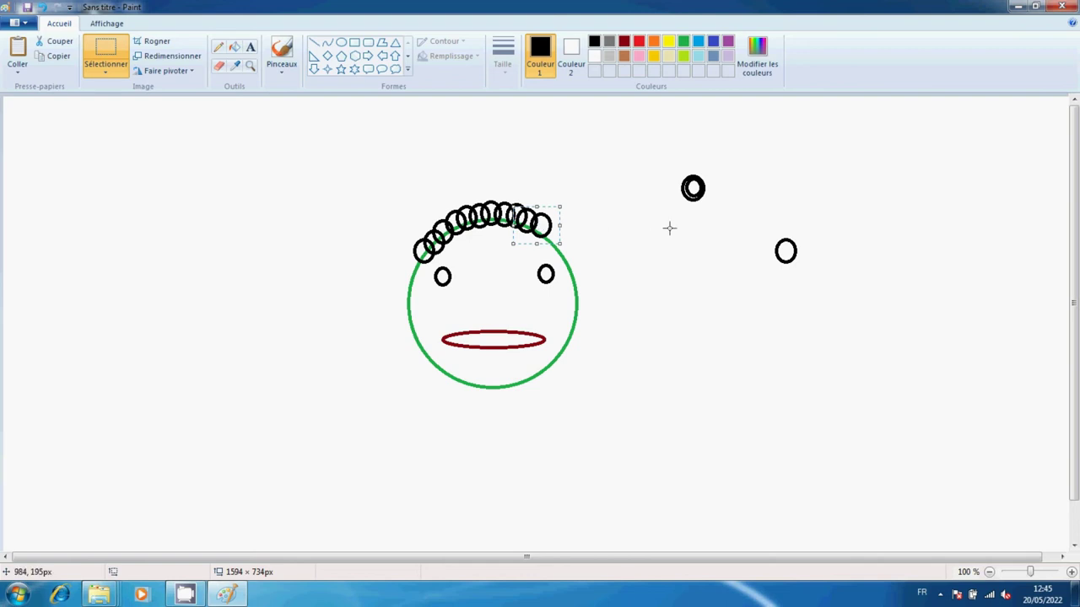
Paste three more copies of the hair ellipse, overlapping them down the head's upper-right outline to finish the first row of curls
{"action": "key", "text": "ctrl+v"}
{"action": "left_click_drag", "start_coordinate": [31, 115], "coordinate": [547, 228]}
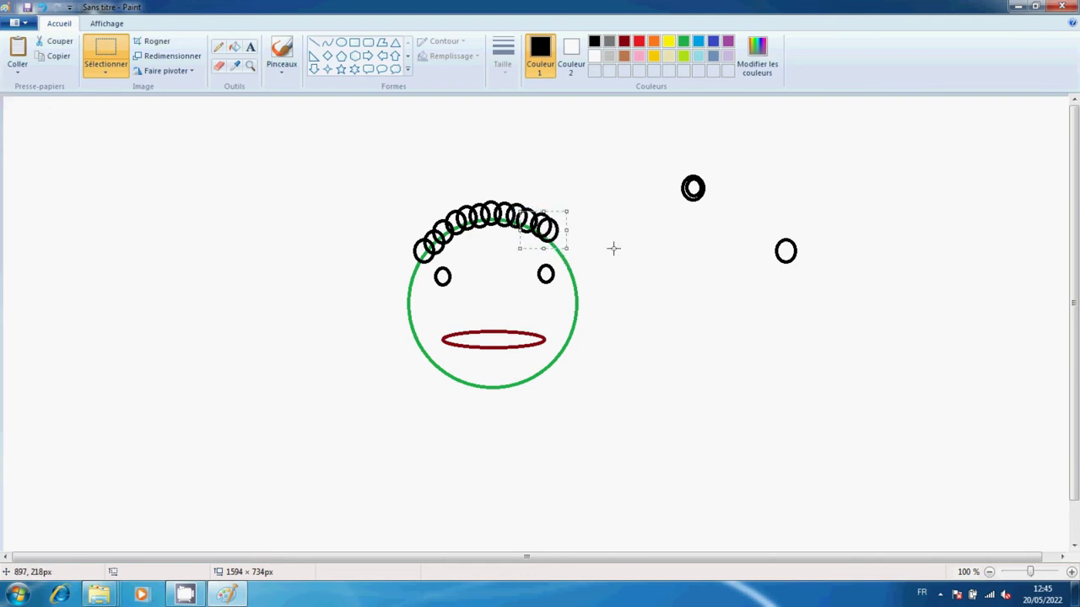
{"action": "key", "text": "ctrl+v"}
{"action": "left_click_drag", "start_coordinate": [29, 115], "coordinate": [547, 239]}
{"action": "key", "text": "ctrl+v"}
{"action": "left_click_drag", "start_coordinate": [10, 116], "coordinate": [541, 244]}
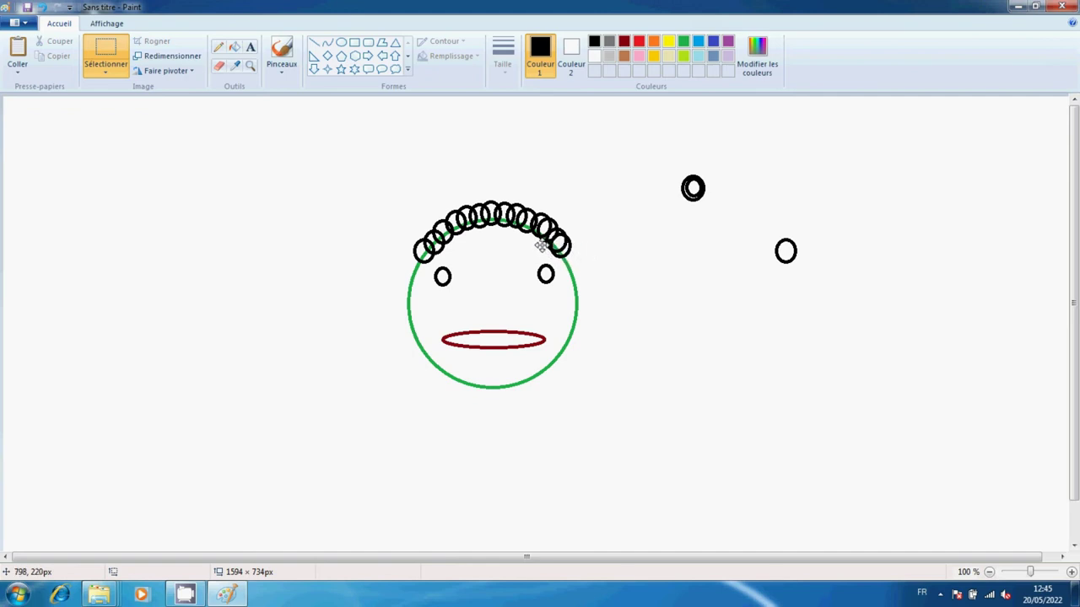
{"action": "left_click", "coordinate": [605, 248]}
Start a second row of curls by pasting five ellipse copies above the first row, from its left end to the crown
{"action": "key", "text": "ctrl+v"}
{"action": "left_click_drag", "start_coordinate": [20, 121], "coordinate": [415, 234]}
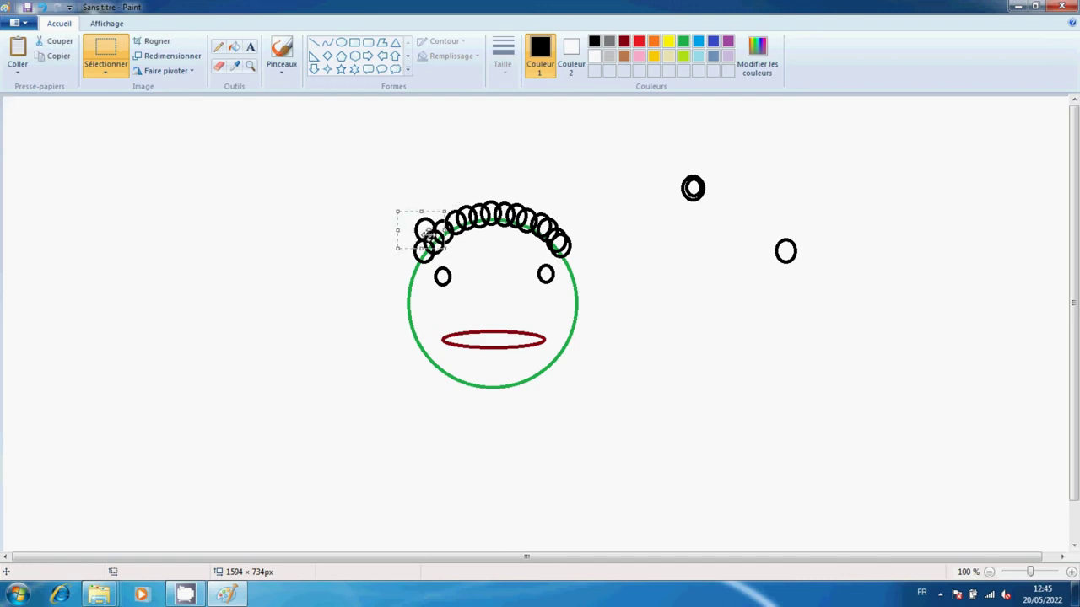
{"action": "key", "text": "ctrl+v"}
{"action": "left_click_drag", "start_coordinate": [30, 114], "coordinate": [441, 217]}
{"action": "key", "text": "ctrl+v"}
{"action": "left_click_drag", "start_coordinate": [32, 118], "coordinate": [466, 209]}
{"action": "key", "text": "ctrl+v"}
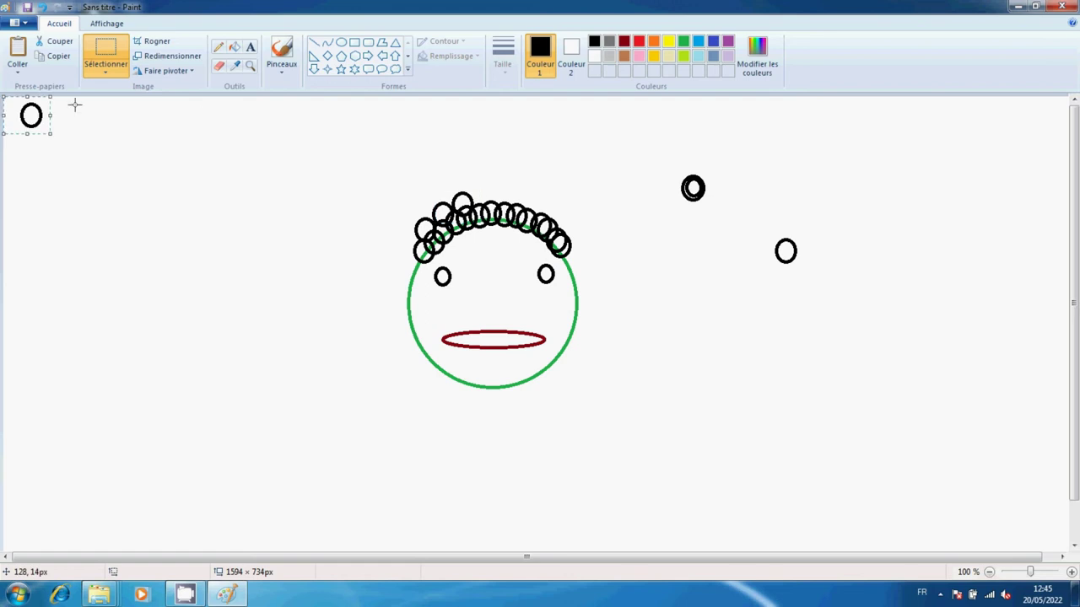
{"action": "left_click_drag", "start_coordinate": [33, 113], "coordinate": [484, 198]}
{"action": "key", "text": "ctrl+v"}
{"action": "left_click_drag", "start_coordinate": [32, 114], "coordinate": [496, 199]}
Complete the second row of curls with five more ellipse copies, from the crown down to the right end of the hair
{"action": "key", "text": "ctrl+v"}
{"action": "left_click_drag", "start_coordinate": [34, 116], "coordinate": [508, 201]}
{"action": "key", "text": "ctrl+v"}
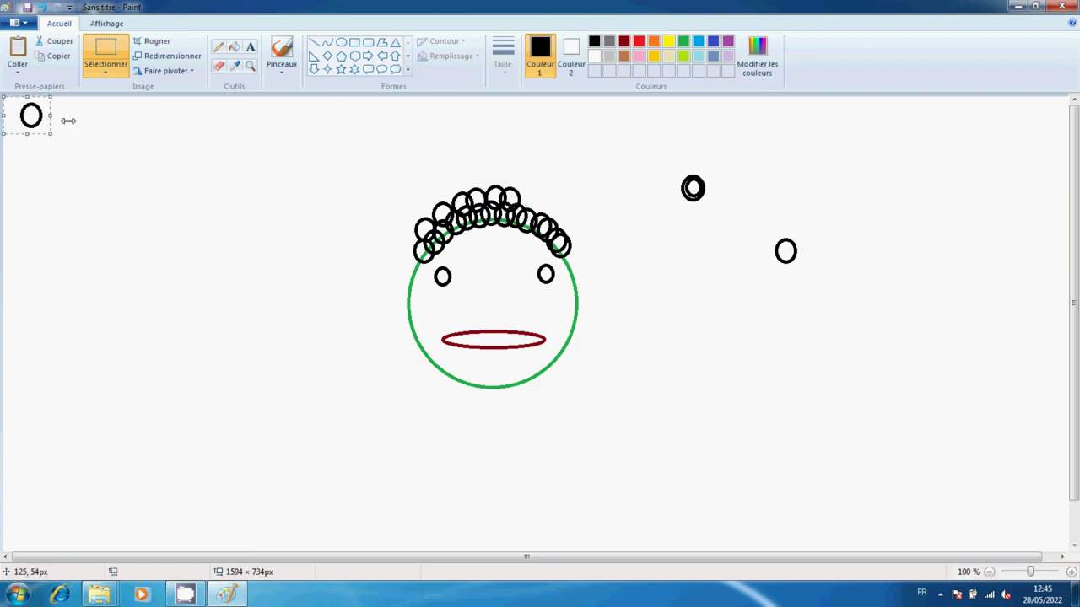
{"action": "left_click_drag", "start_coordinate": [34, 116], "coordinate": [523, 205]}
{"action": "key", "text": "ctrl+v"}
{"action": "left_click_drag", "start_coordinate": [30, 118], "coordinate": [531, 219]}
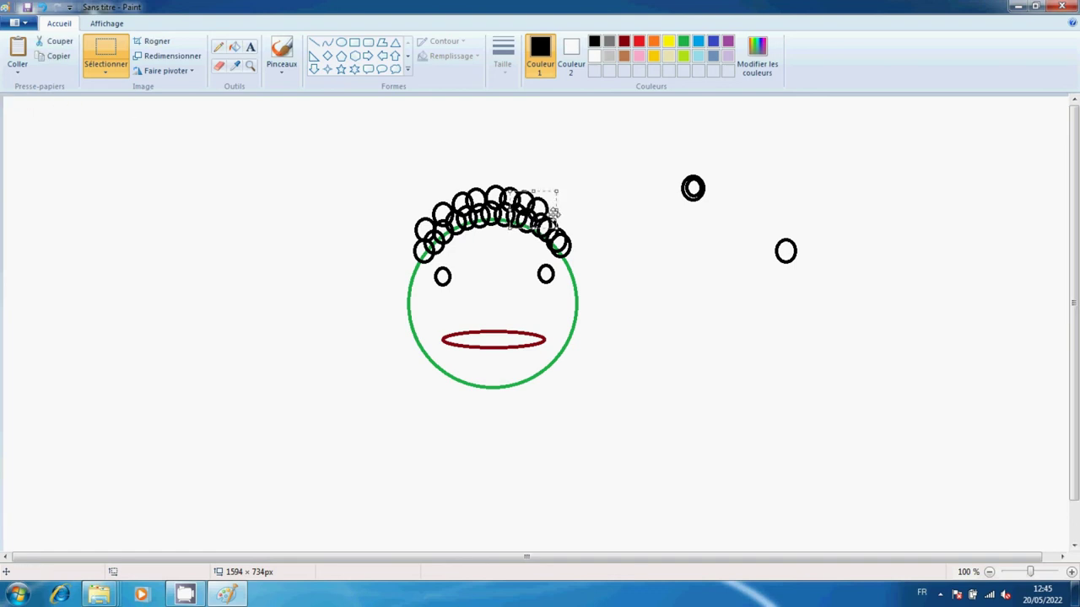
{"action": "key", "text": "ctrl+v"}
{"action": "left_click_drag", "start_coordinate": [34, 125], "coordinate": [536, 221]}
{"action": "key", "text": "ctrl+v"}
{"action": "left_click_drag", "start_coordinate": [41, 118], "coordinate": [560, 226]}
Paste six ellipse copies above the second row, from its upper left across the crown to its upper right, as a third row of curls
{"action": "key", "text": "ctrl+v"}
{"action": "left_click_drag", "start_coordinate": [32, 119], "coordinate": [446, 203]}
{"action": "key", "text": "ctrl+v"}
{"action": "left_click_drag", "start_coordinate": [31, 118], "coordinate": [466, 197]}
{"action": "key", "text": "ctrl+v"}
{"action": "left_click_drag", "start_coordinate": [34, 120], "coordinate": [492, 188]}
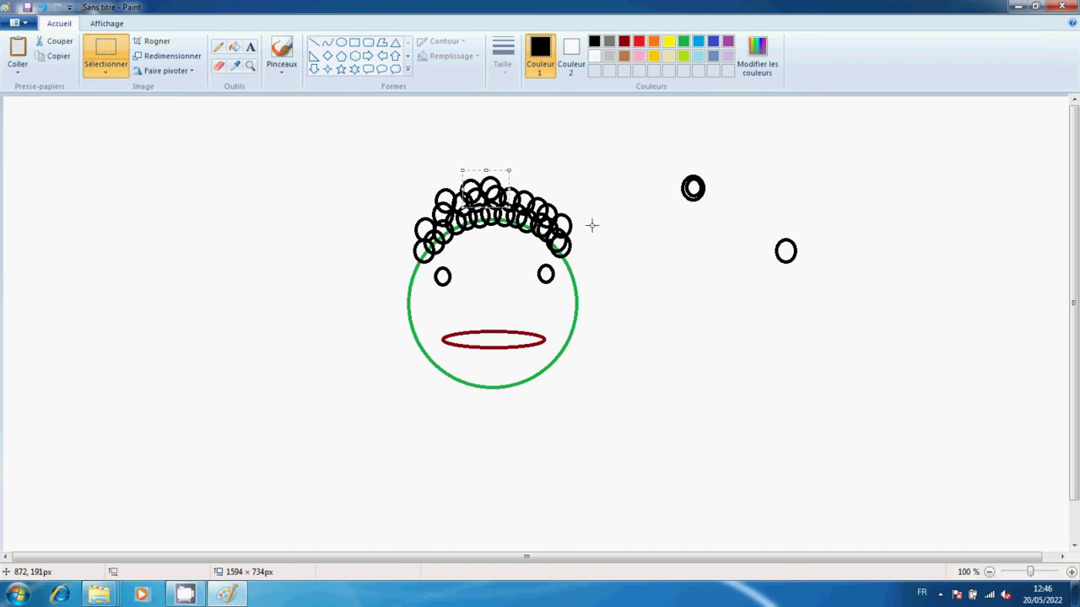
{"action": "key", "text": "ctrl+v"}
{"action": "left_click_drag", "start_coordinate": [32, 115], "coordinate": [511, 189]}
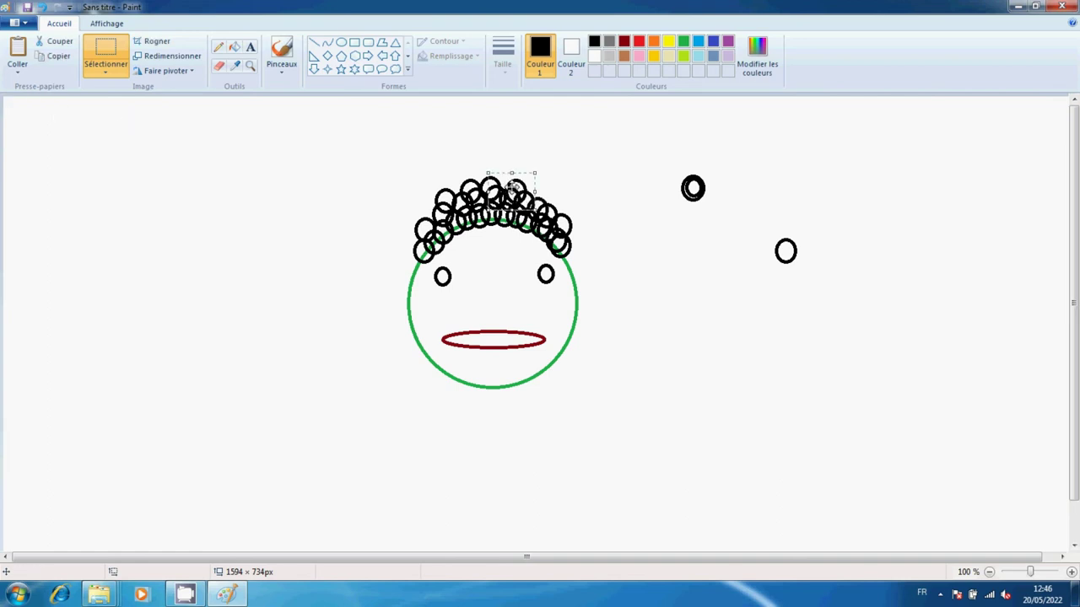
{"action": "key", "text": "ctrl+v"}
{"action": "left_click_drag", "start_coordinate": [32, 115], "coordinate": [531, 200]}
{"action": "key", "text": "ctrl+v"}
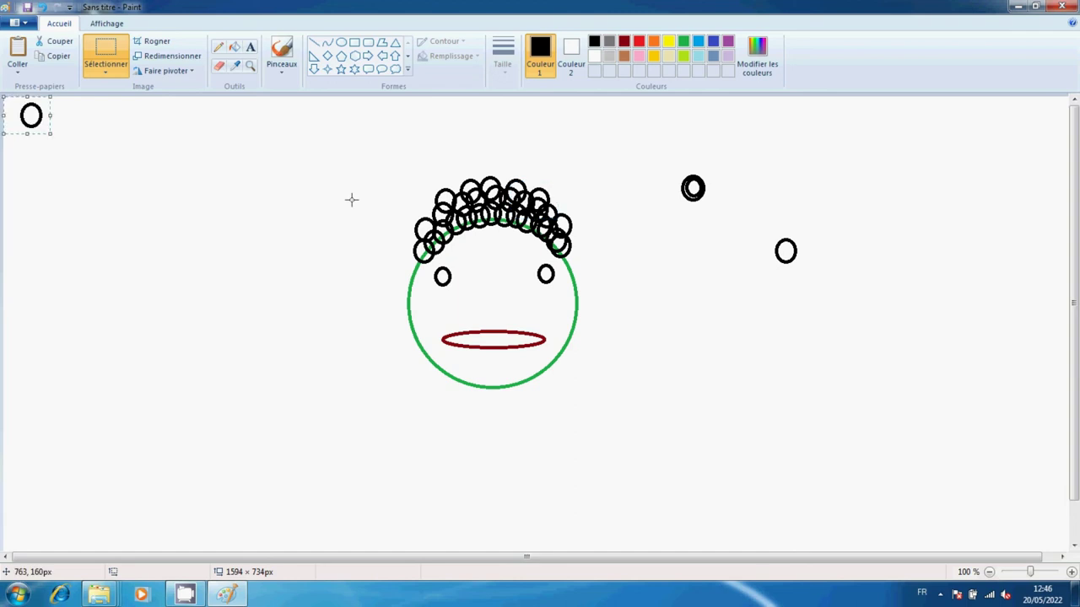
{"action": "left_click_drag", "start_coordinate": [28, 105], "coordinate": [556, 208]}
{"action": "left_click", "coordinate": [667, 268]}
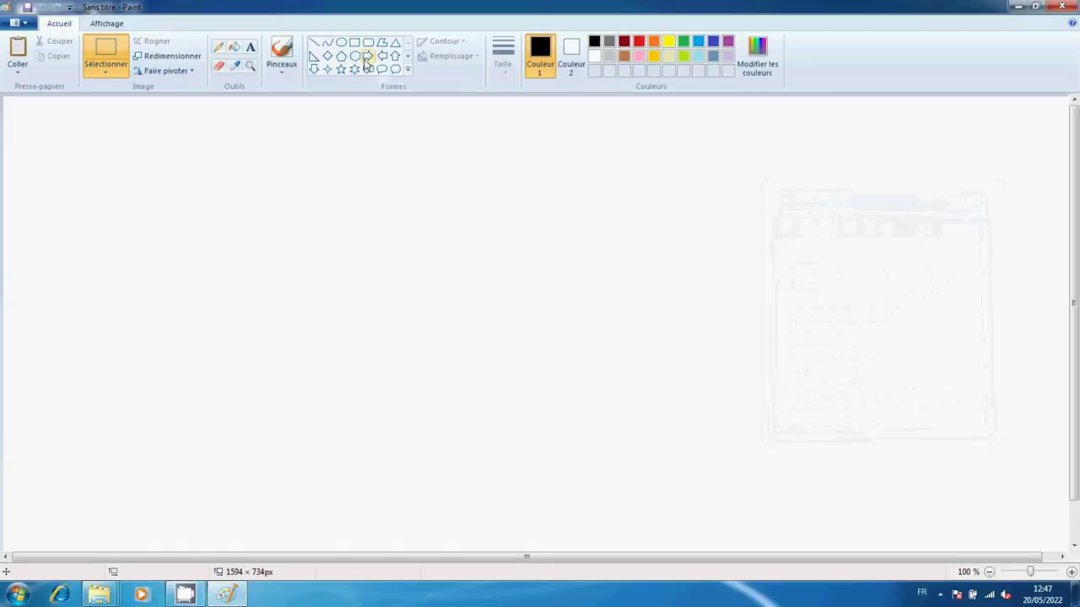
Draw a large black unfilled circle in the middle of the empty canvas
{"action": "left_click", "coordinate": [340, 43]}
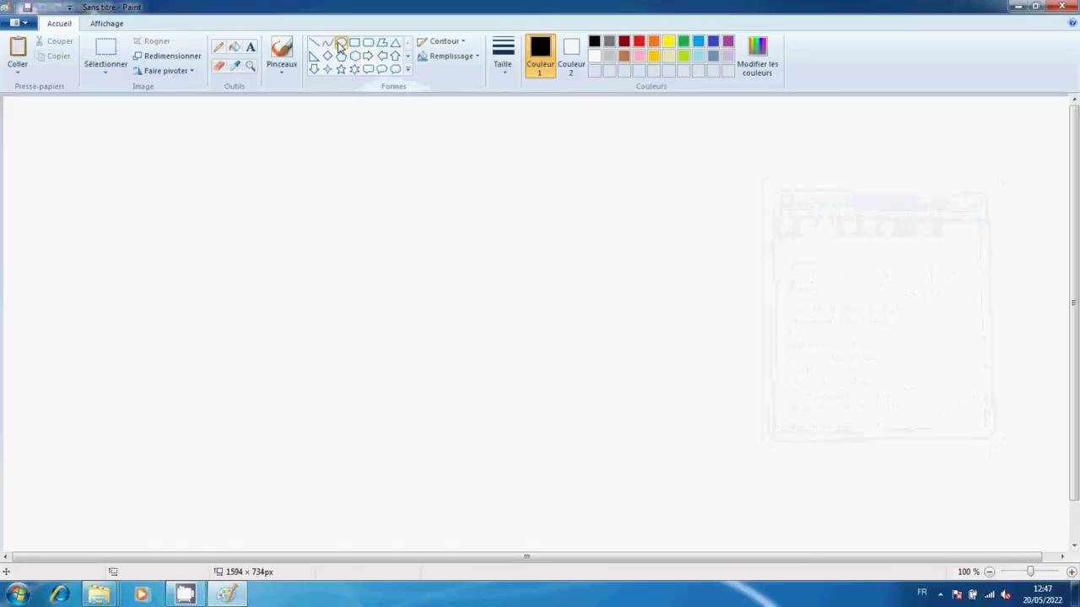
{"action": "left_click_drag", "start_coordinate": [413, 230], "coordinate": [629, 439]}
{"action": "left_click", "coordinate": [711, 382]}
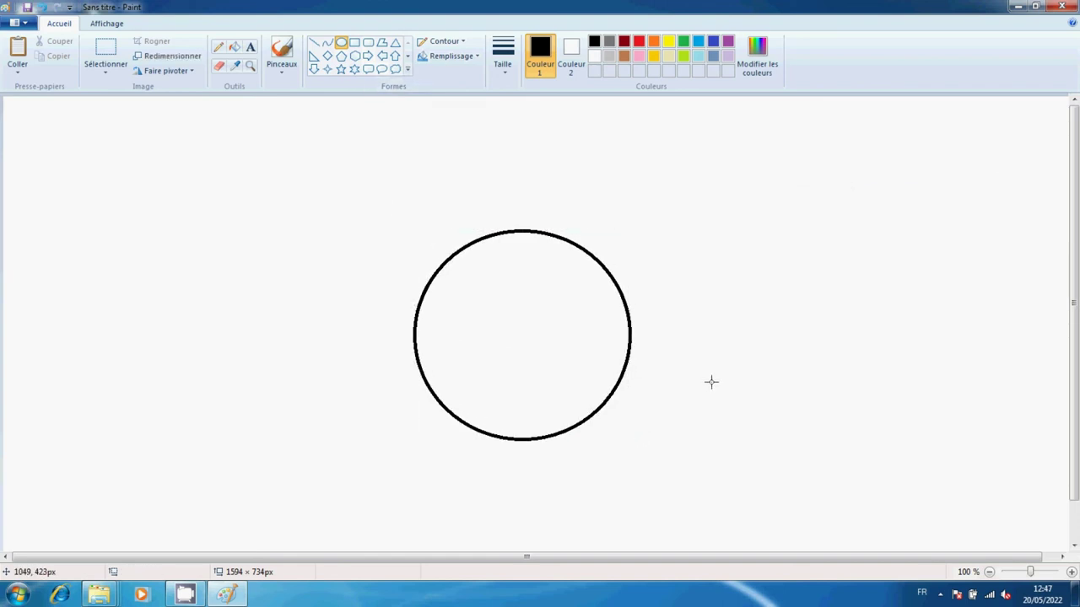
Draw a tall brown ellipse with solid-colour fill (Couleur unie), white inside, overlapping the upper-left edge of the black circle
{"action": "left_click", "coordinate": [624, 56]}
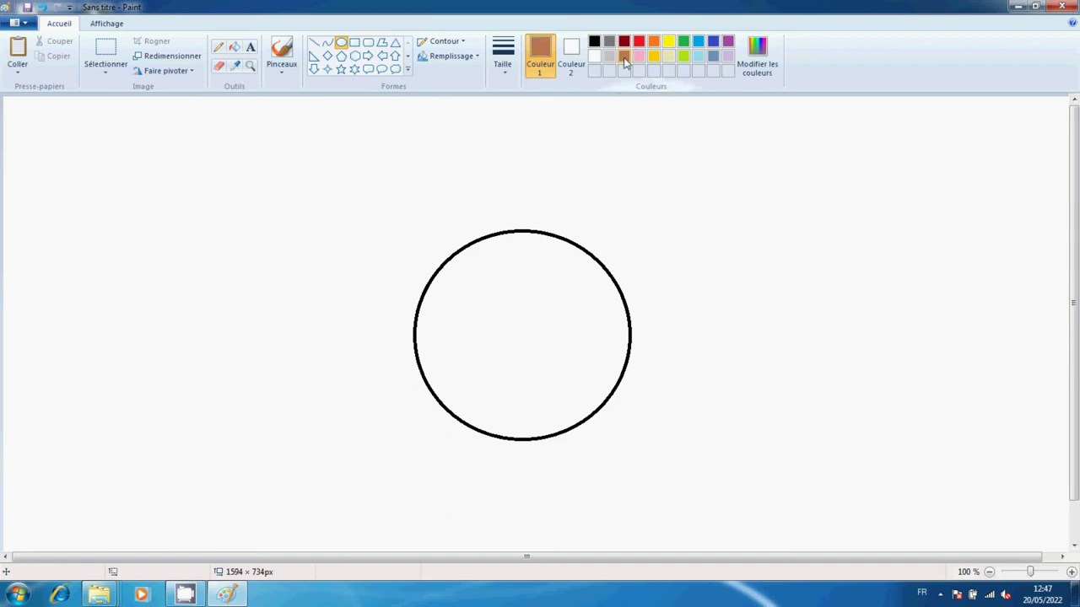
{"action": "left_click", "coordinate": [473, 55]}
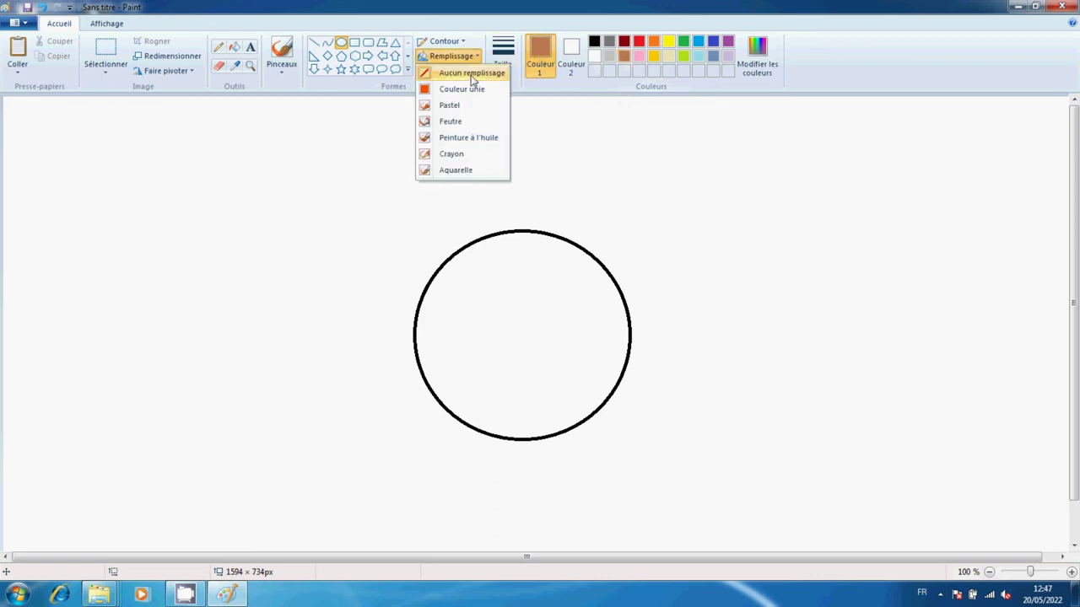
{"action": "left_click", "coordinate": [473, 89]}
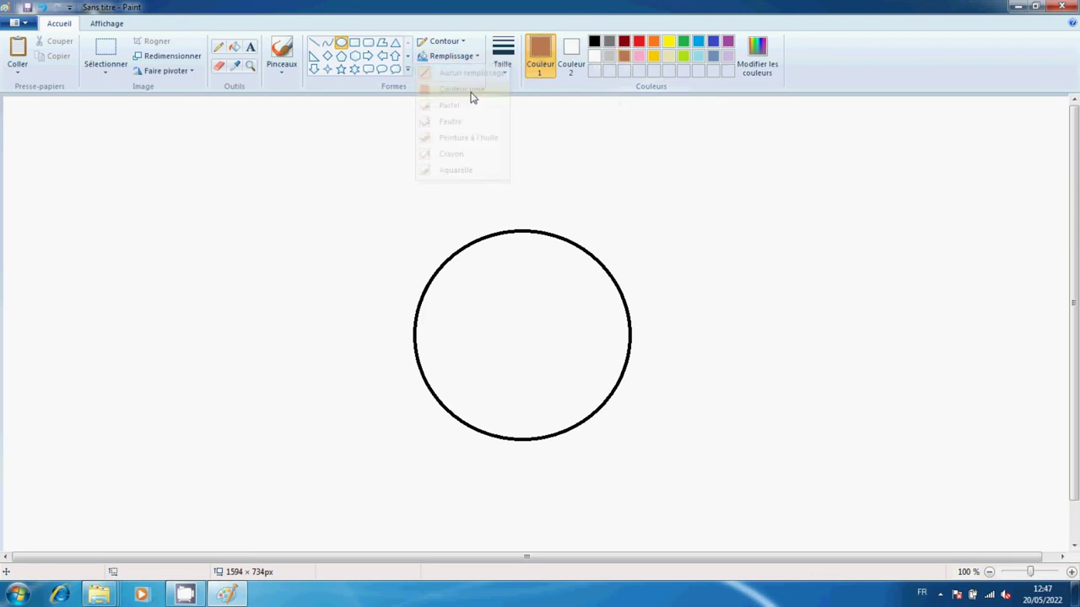
{"action": "left_click_drag", "start_coordinate": [417, 210], "coordinate": [517, 345]}
{"action": "left_click", "coordinate": [723, 302]}
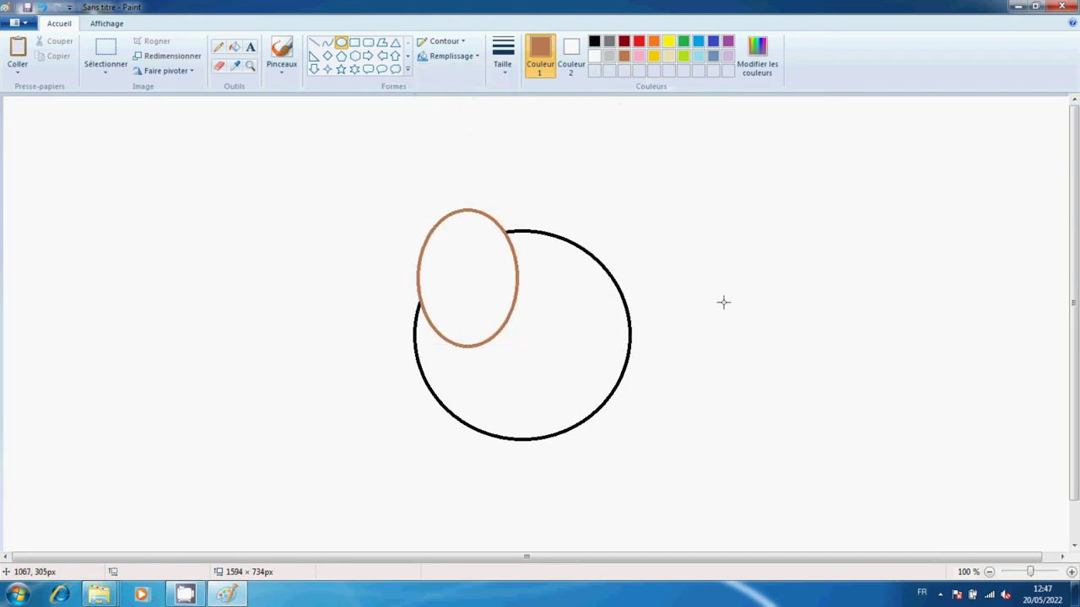
Draw a turquoise ellipse about 145 × 90 px over the circle's lower-left edge and a small indigo circle beside the brown ellipse
{"action": "left_click", "coordinate": [698, 42]}
{"action": "left_click_drag", "start_coordinate": [393, 337], "coordinate": [492, 398]}
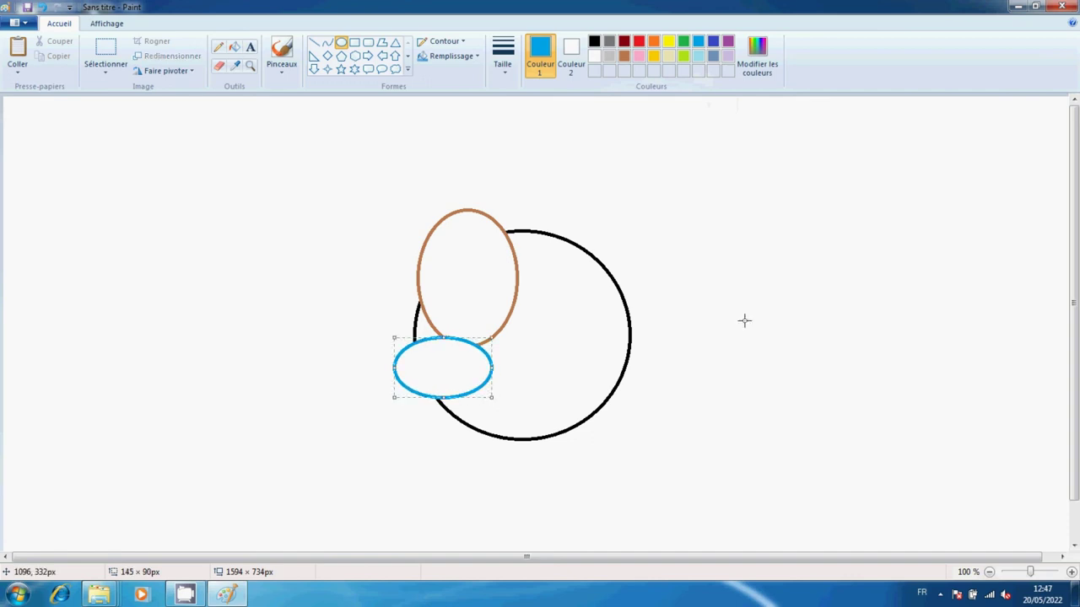
{"action": "left_click", "coordinate": [745, 324]}
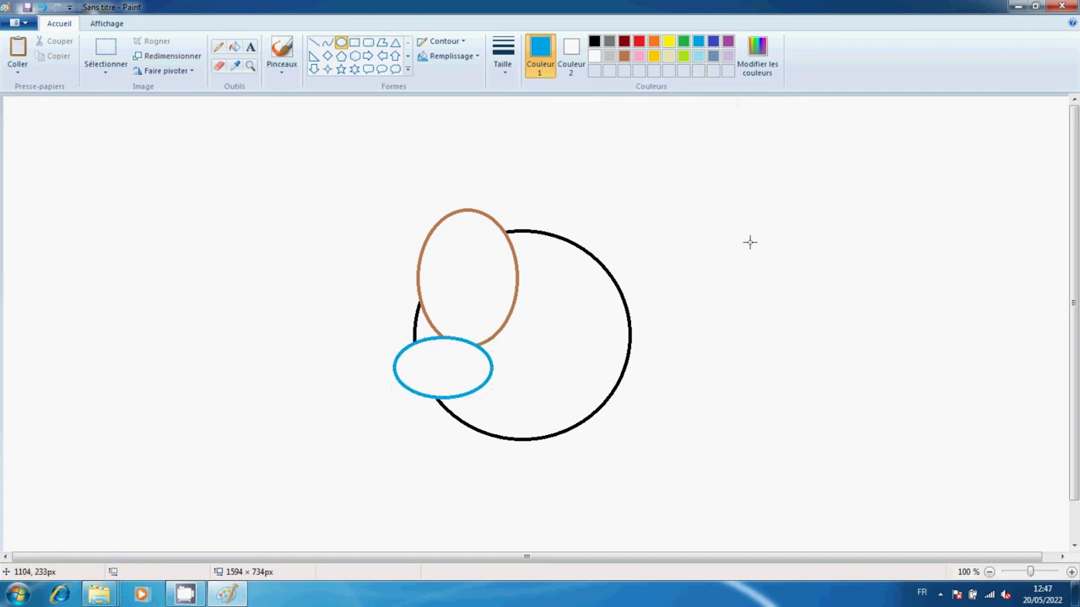
{"action": "left_click", "coordinate": [715, 43]}
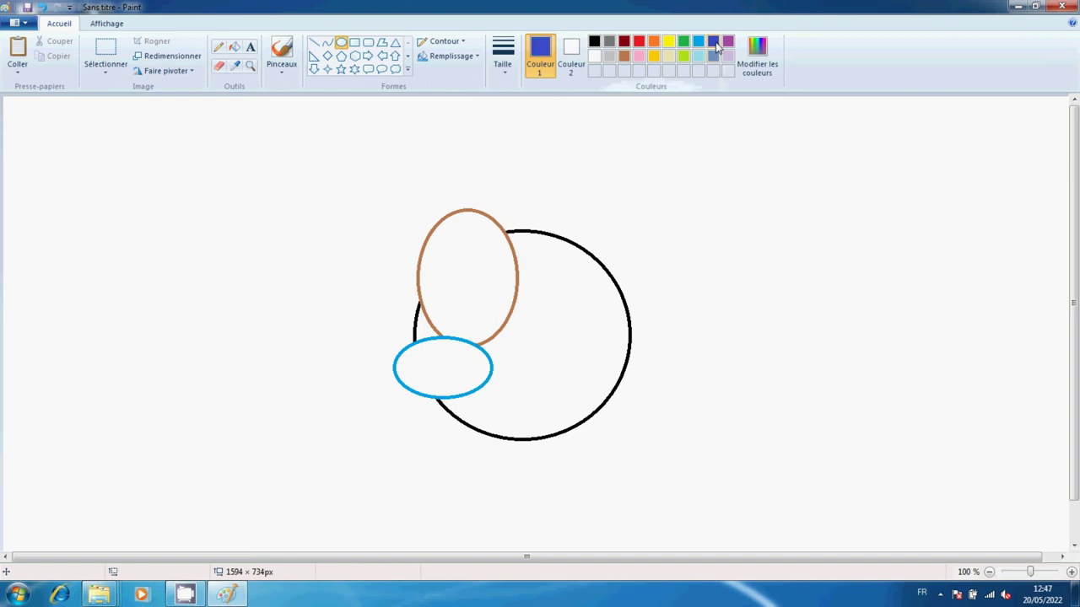
{"action": "mouse_move", "coordinate": [505, 264]}
{"action": "left_mouse_down"}
{"action": "mouse_move", "coordinate": [523, 316]}
{"action": "mouse_move", "coordinate": [555, 321]}
{"action": "left_mouse_up"}
{"action": "left_click", "coordinate": [762, 315]}
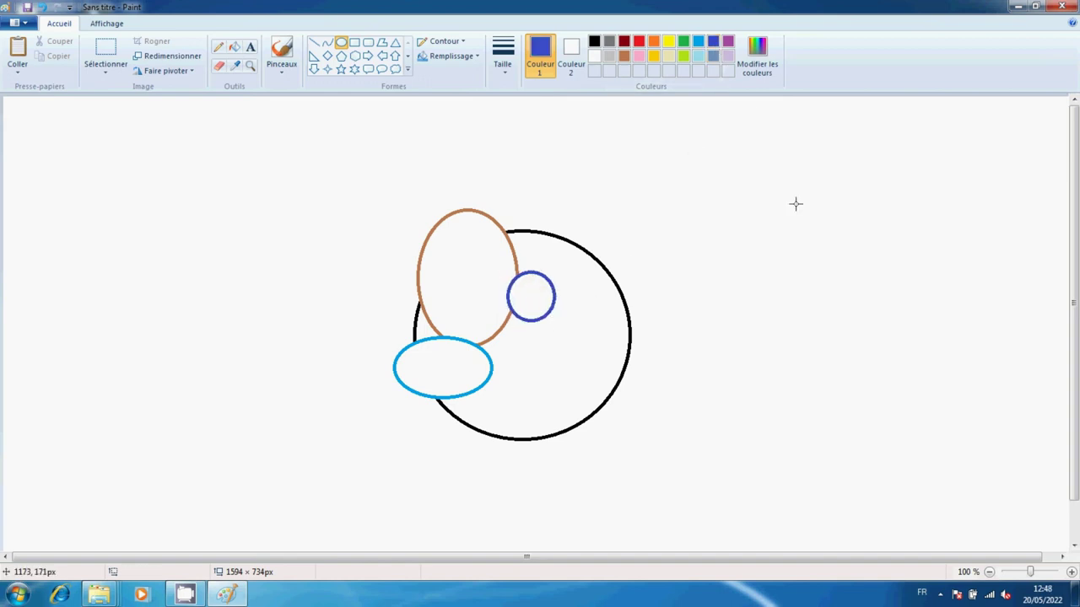
Draw a narrow tall purple ellipse across the circle's bottom edge and a small lime ellipse on its upper-right edge
{"action": "left_click", "coordinate": [728, 41]}
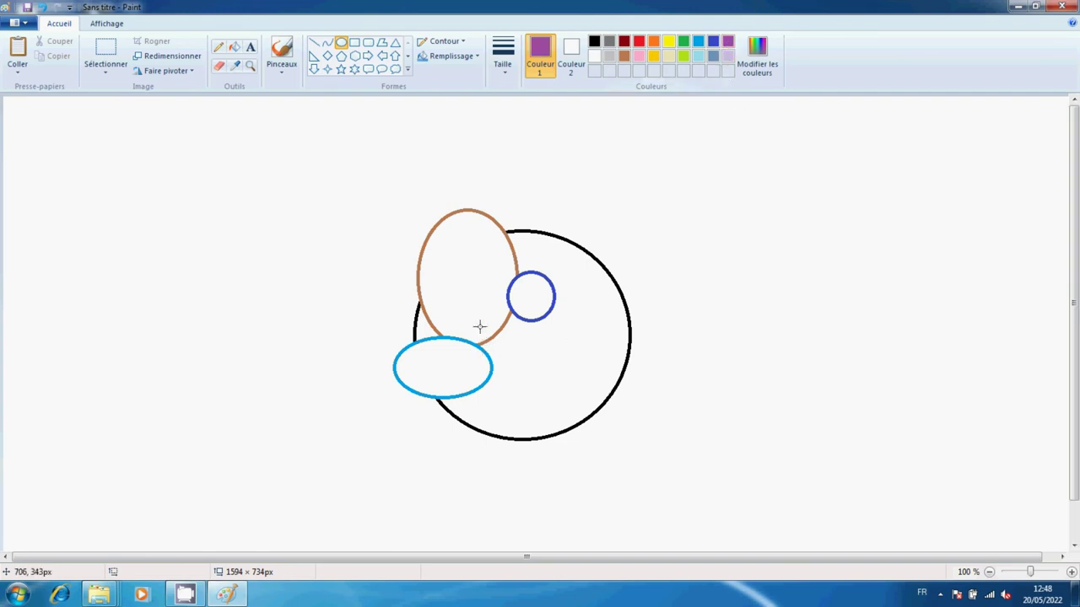
{"action": "left_click_drag", "start_coordinate": [487, 308], "coordinate": [525, 465]}
{"action": "left_click", "coordinate": [697, 432]}
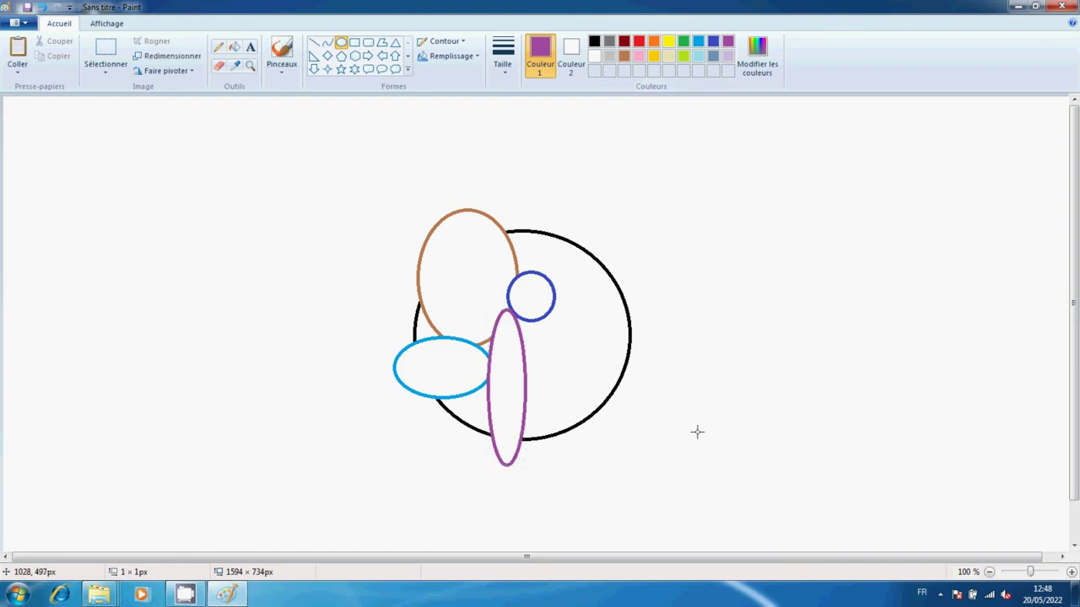
{"action": "left_click", "coordinate": [684, 57]}
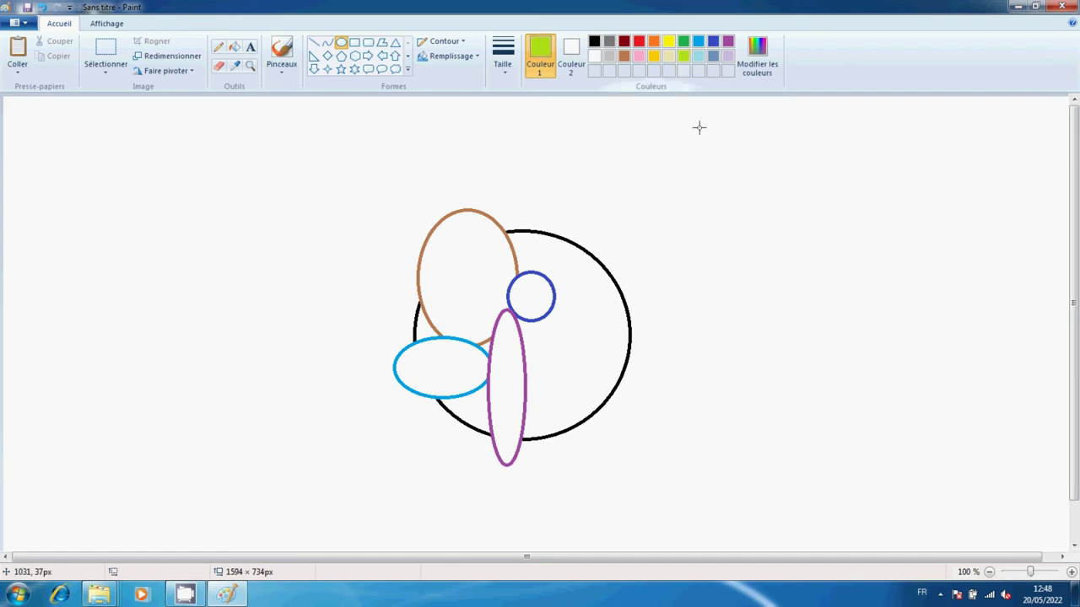
{"action": "left_click_drag", "start_coordinate": [561, 224], "coordinate": [597, 275]}
{"action": "left_click", "coordinate": [651, 267]}
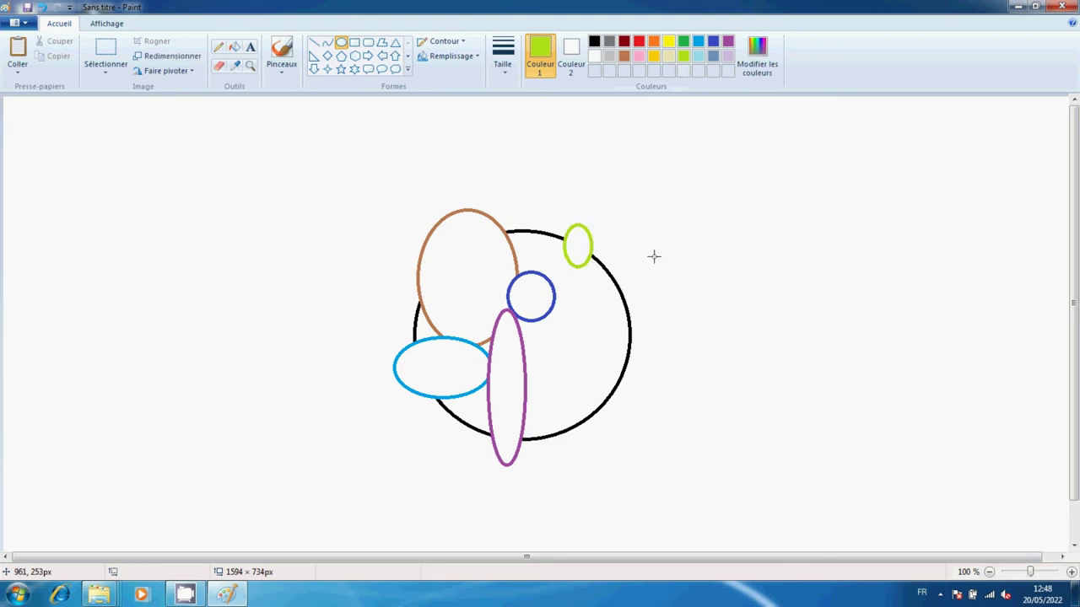
Draw a blue-gray ellipse about 125 × 72 px on the circle's right edge and an orange one about 197 × 166 px on its lower-right edge
{"action": "left_click", "coordinate": [712, 56]}
{"action": "left_click_drag", "start_coordinate": [594, 290], "coordinate": [678, 337]}
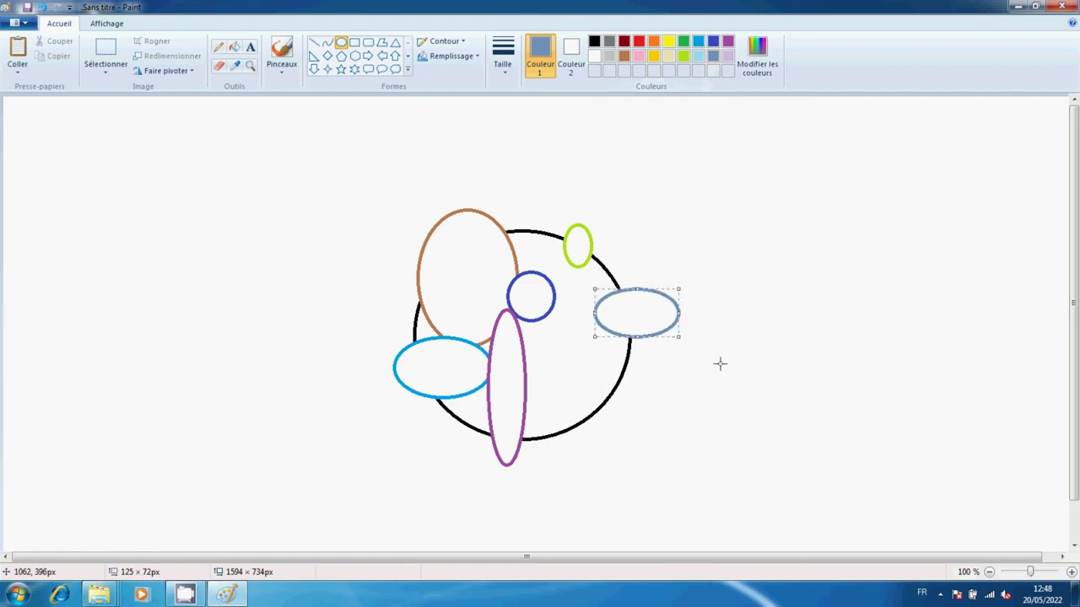
{"action": "left_click", "coordinate": [695, 254]}
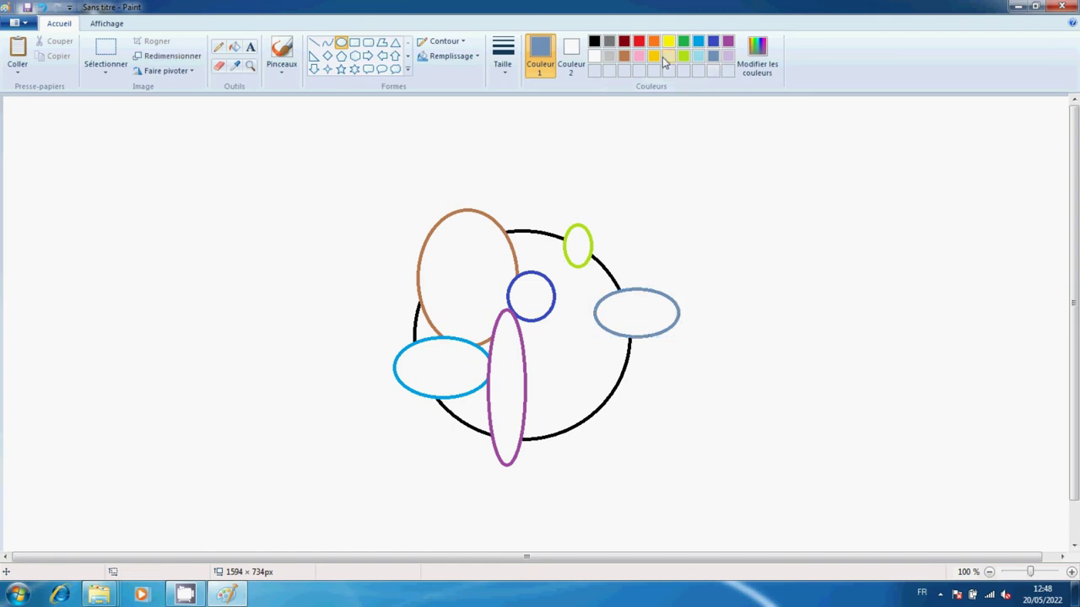
{"action": "left_click", "coordinate": [655, 45]}
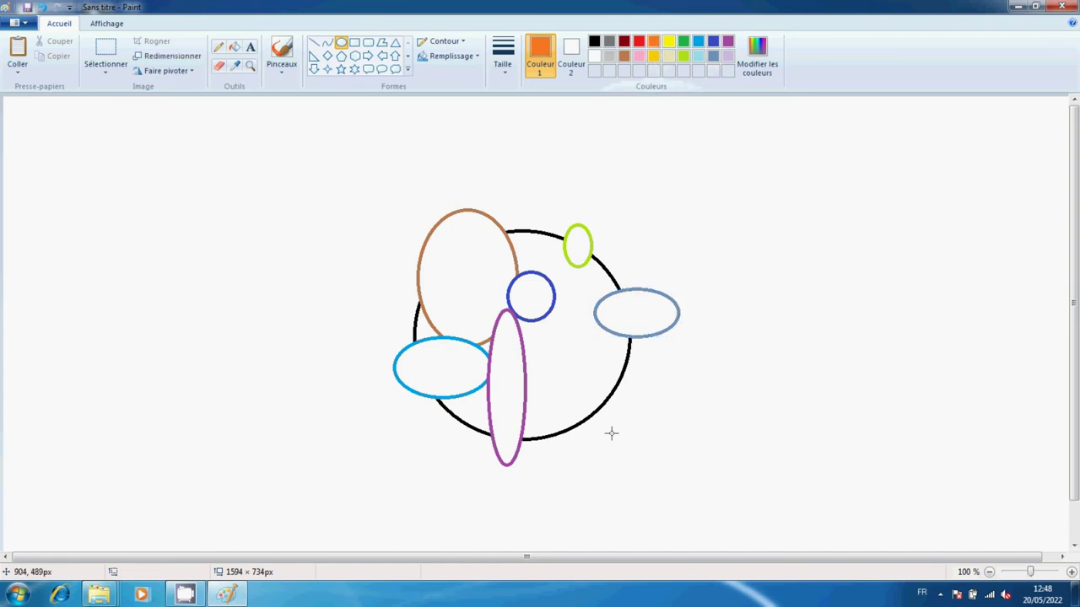
{"action": "left_click_drag", "start_coordinate": [562, 369], "coordinate": [696, 484]}
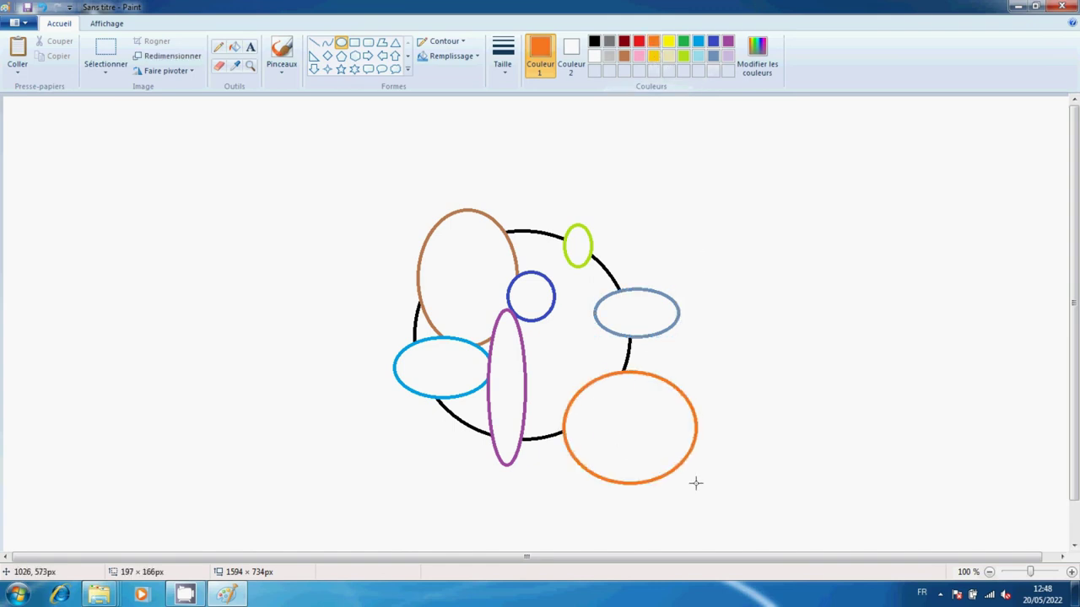
{"action": "left_click", "coordinate": [846, 432]}
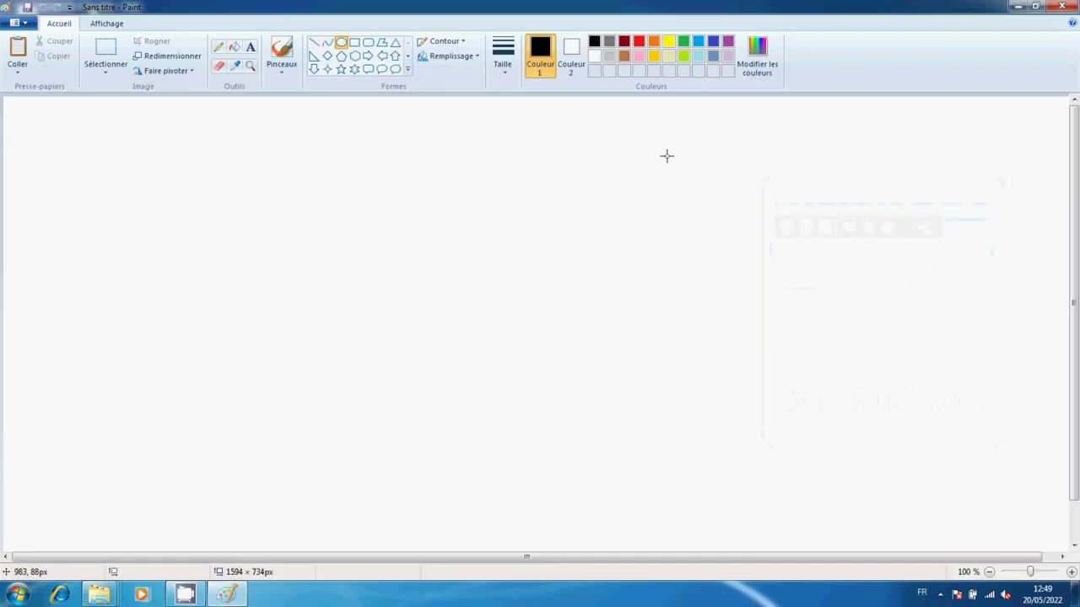
Draw a large upright ellipse with lime for both outline and solid-colour fill (Couleur unie) in the middle of the empty canvas
{"action": "left_click", "coordinate": [683, 57]}
{"action": "left_click", "coordinate": [571, 64]}
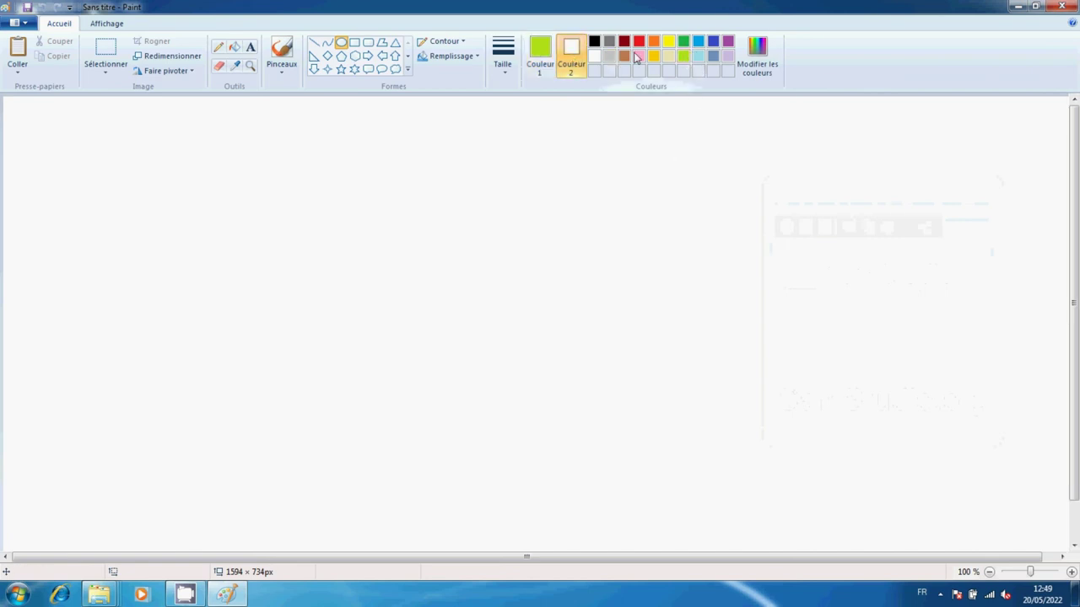
{"action": "left_click", "coordinate": [683, 57]}
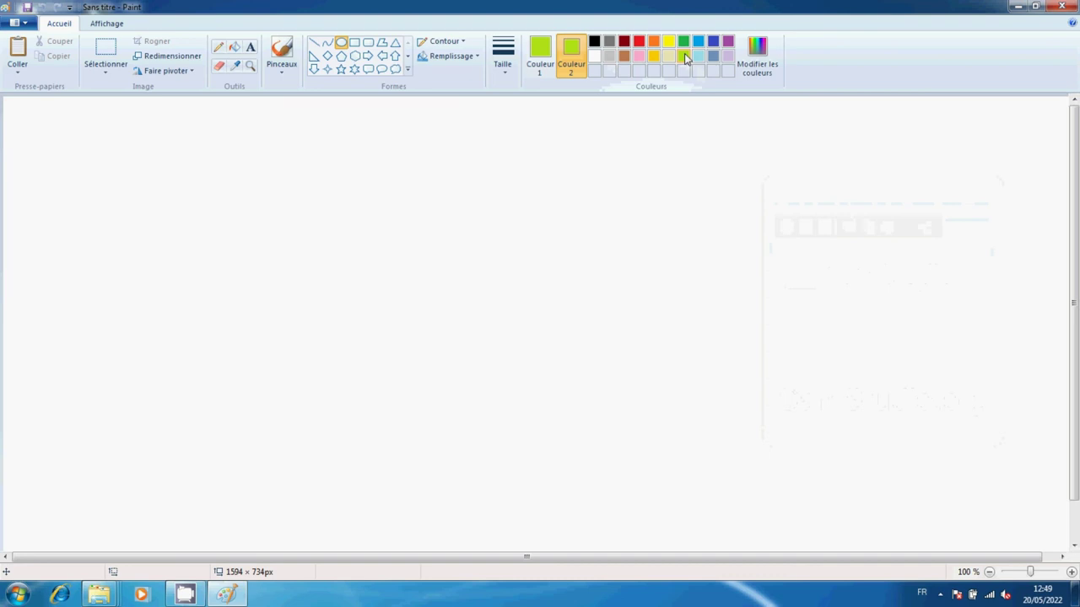
{"action": "left_click", "coordinate": [454, 56]}
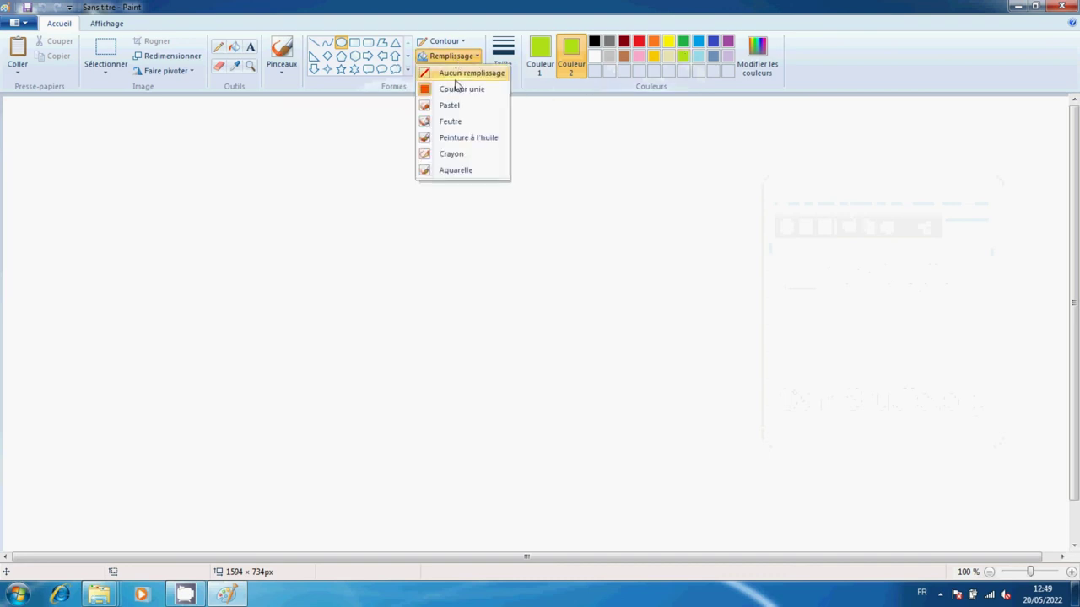
{"action": "left_click", "coordinate": [458, 90]}
{"action": "left_click_drag", "start_coordinate": [453, 241], "coordinate": [628, 461]}
{"action": "left_click", "coordinate": [723, 427]}
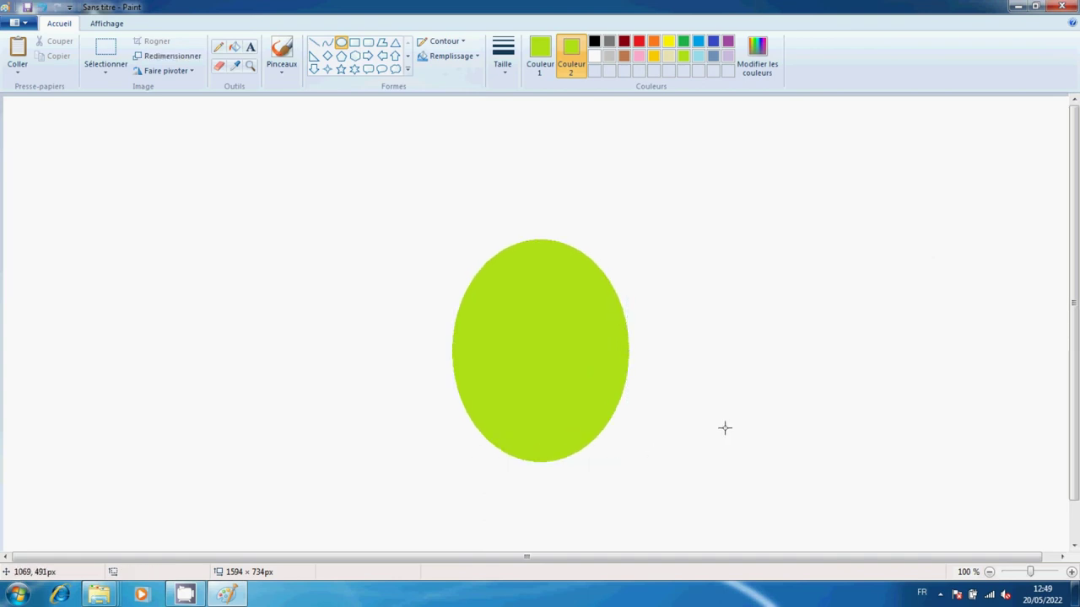
Draw a wide, flat ellipse with indigo outline and fill across the upper end of the lime ellipse
{"action": "left_click", "coordinate": [713, 42]}
{"action": "left_click", "coordinate": [541, 54]}
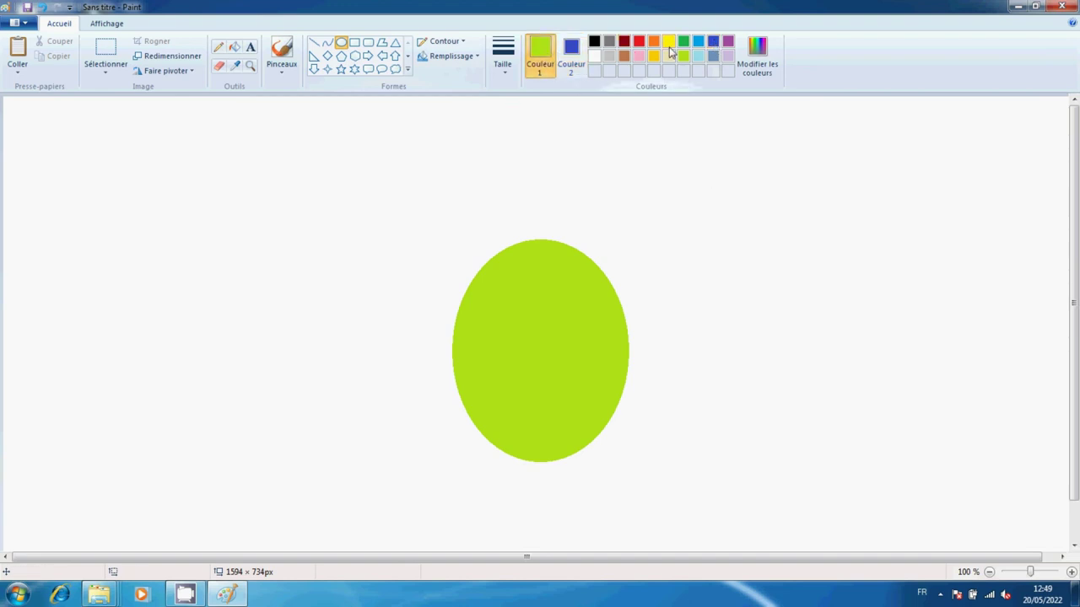
{"action": "left_click", "coordinate": [713, 46]}
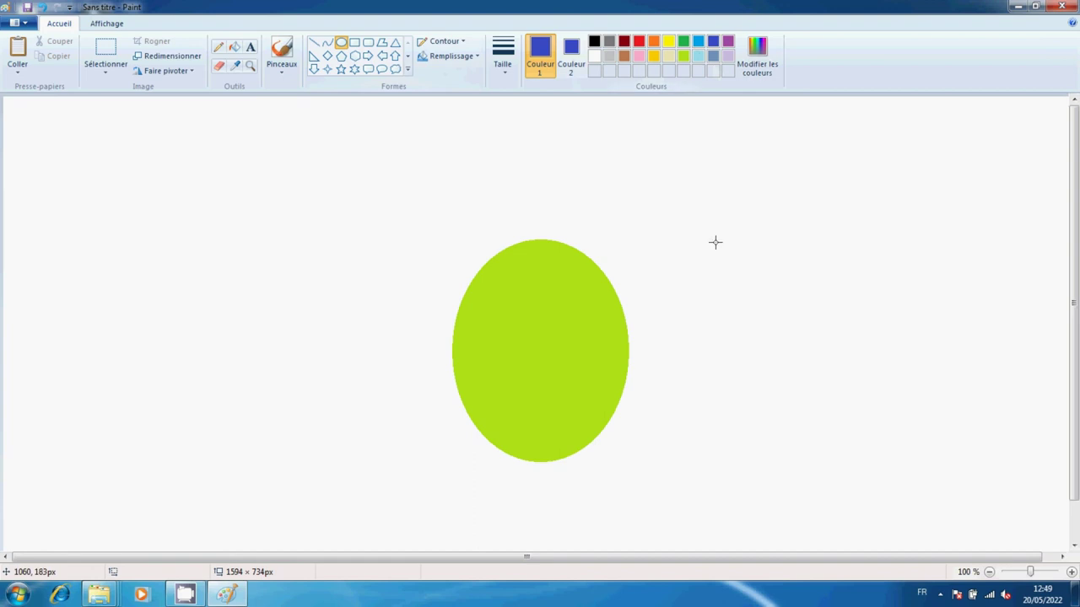
{"action": "left_click_drag", "start_coordinate": [454, 214], "coordinate": [648, 273]}
{"action": "left_click", "coordinate": [682, 103]}
Draw a narrow upright ellipse with gold outline and fill in the lower-left part of the lime ellipse
{"action": "left_click", "coordinate": [654, 57]}
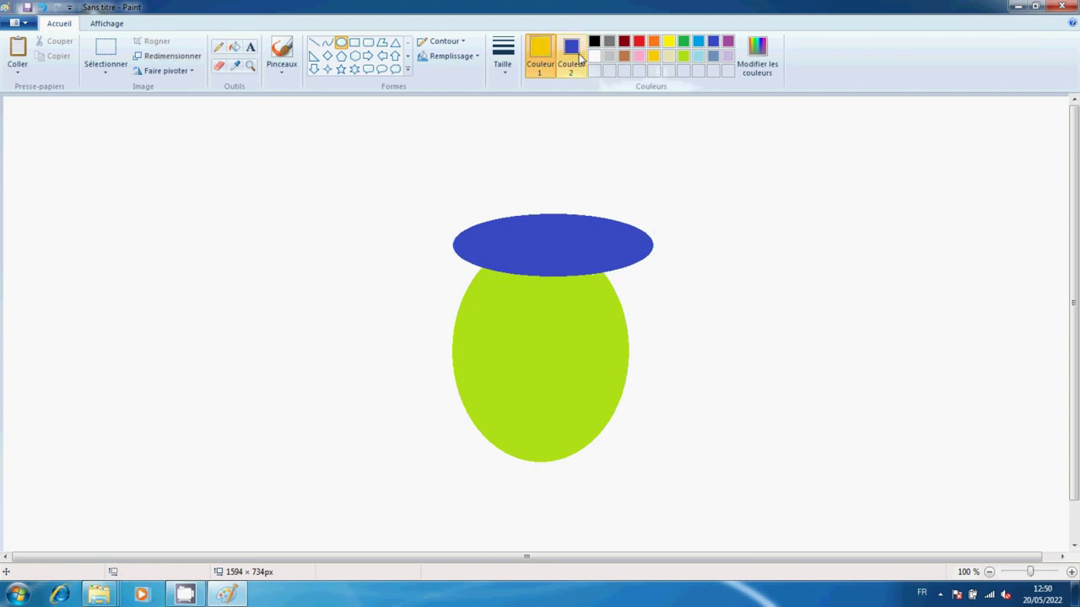
{"action": "left_click", "coordinate": [579, 58]}
{"action": "left_click", "coordinate": [657, 59]}
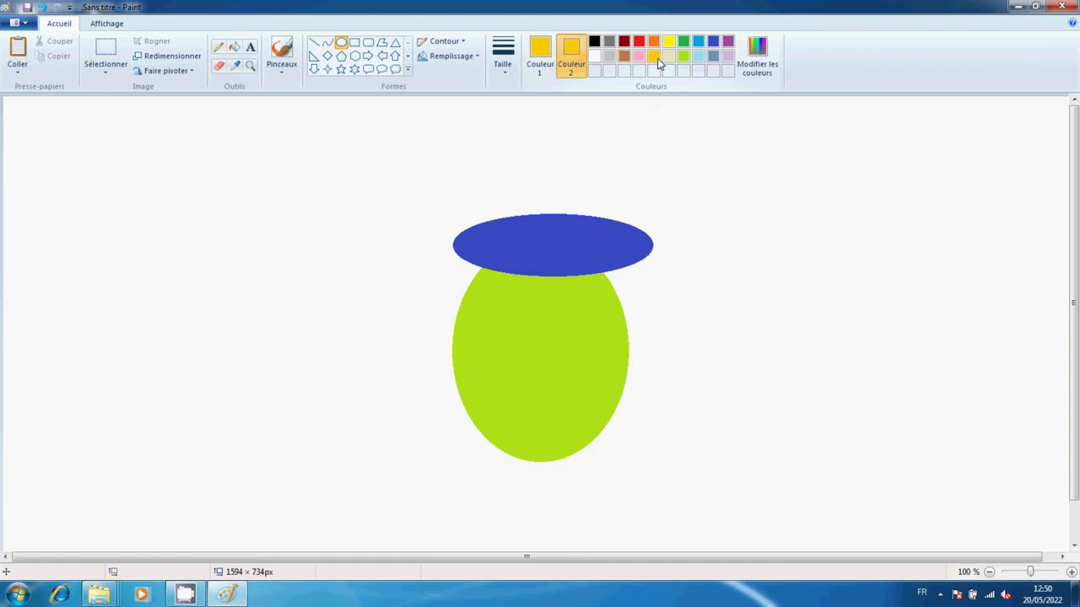
{"action": "left_click_drag", "start_coordinate": [491, 363], "coordinate": [507, 424]}
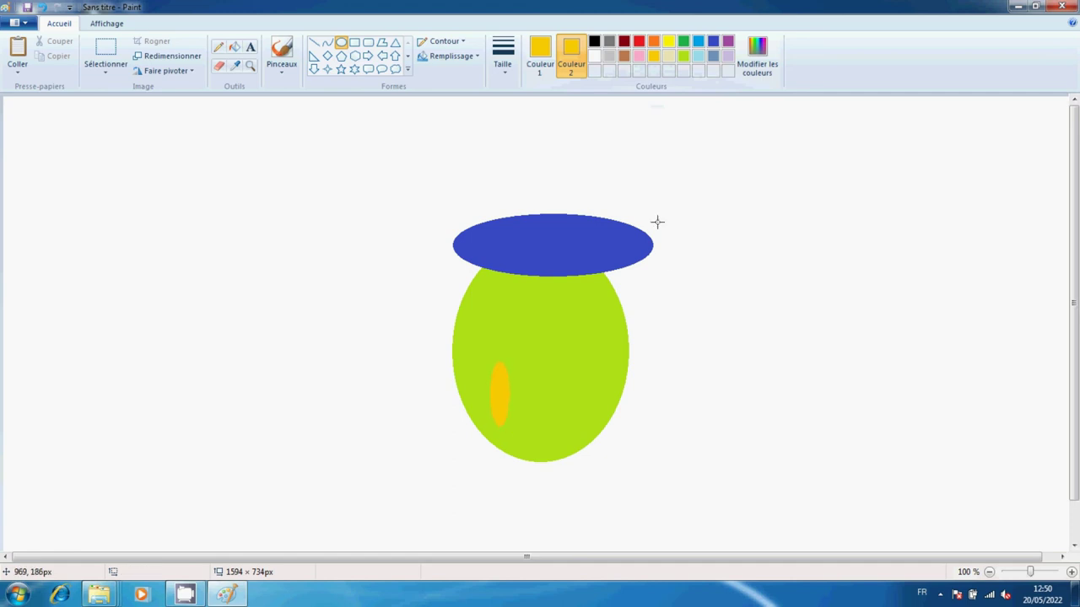
Draw a flat ellipse about 49 × 11 px with black outline and fill near the lime ellipse's lower end
{"action": "left_click", "coordinate": [594, 41]}
{"action": "left_click", "coordinate": [540, 52]}
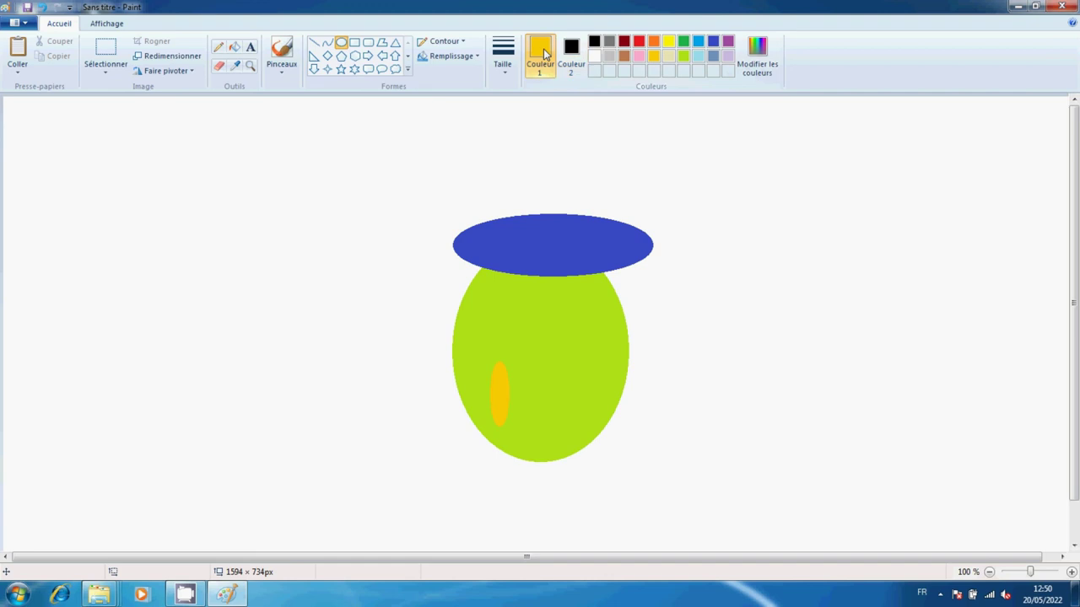
{"action": "left_click", "coordinate": [594, 44]}
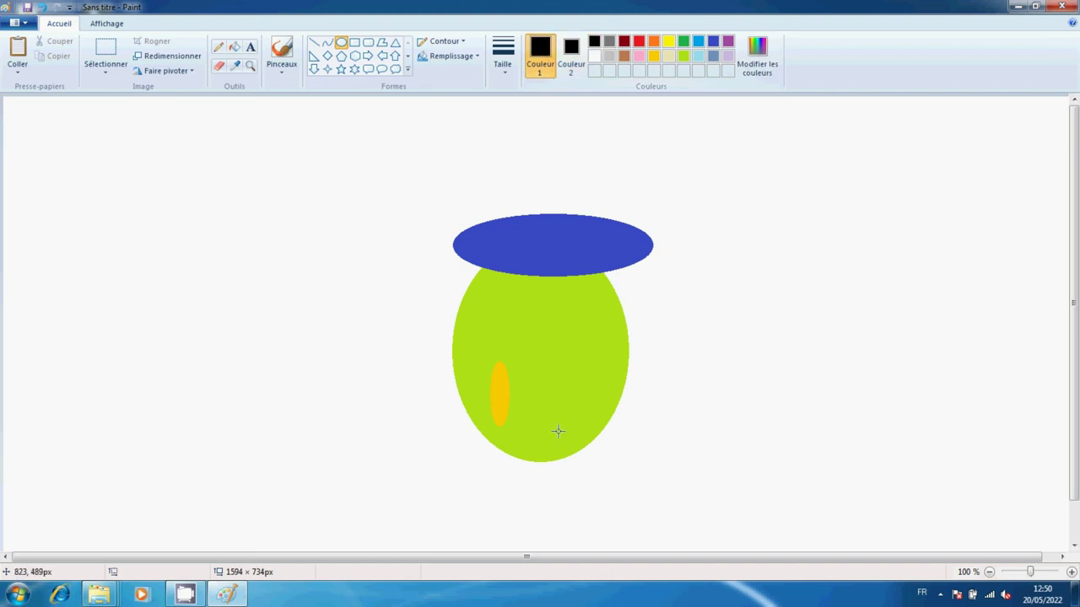
{"action": "left_click_drag", "start_coordinate": [544, 422], "coordinate": [581, 432]}
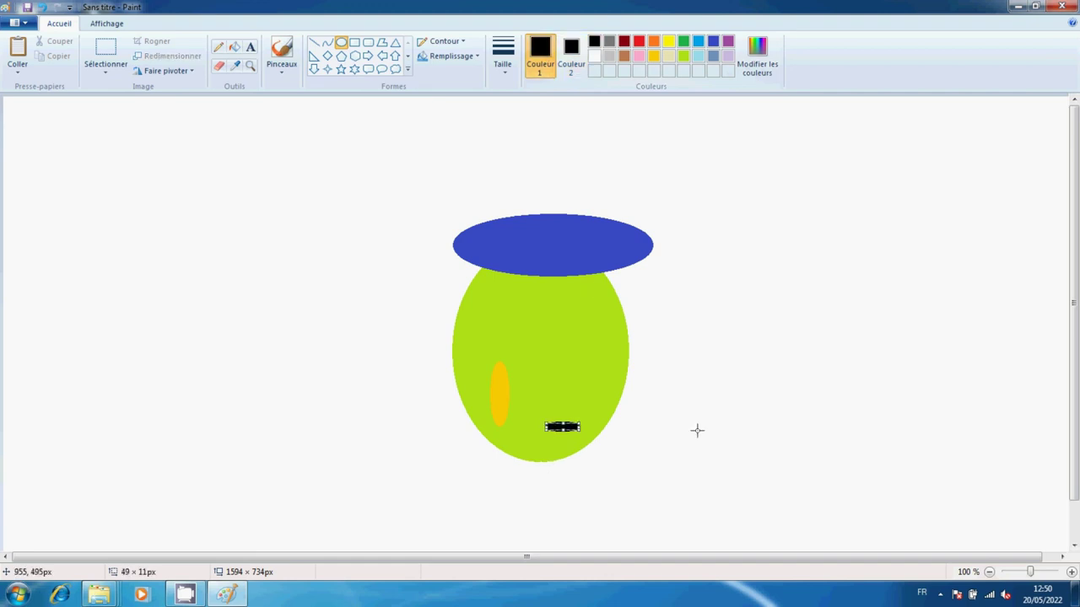
Draw a wide ellipse with turquoise outline and fill overlapping the right edge of the lime ellipse
{"action": "left_click", "coordinate": [699, 44]}
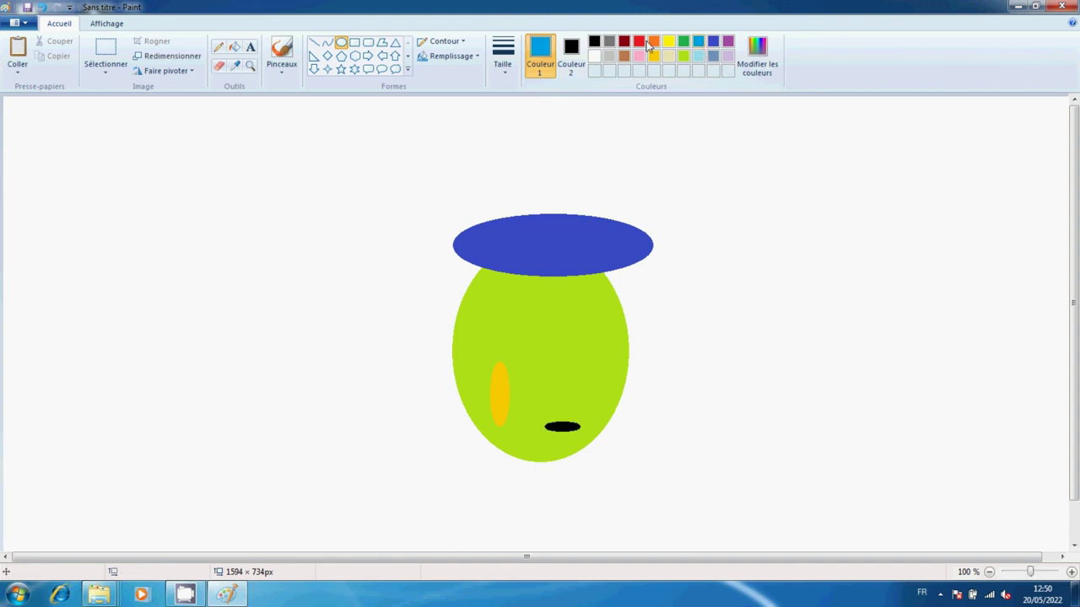
{"action": "left_click", "coordinate": [572, 51]}
{"action": "left_click", "coordinate": [700, 43]}
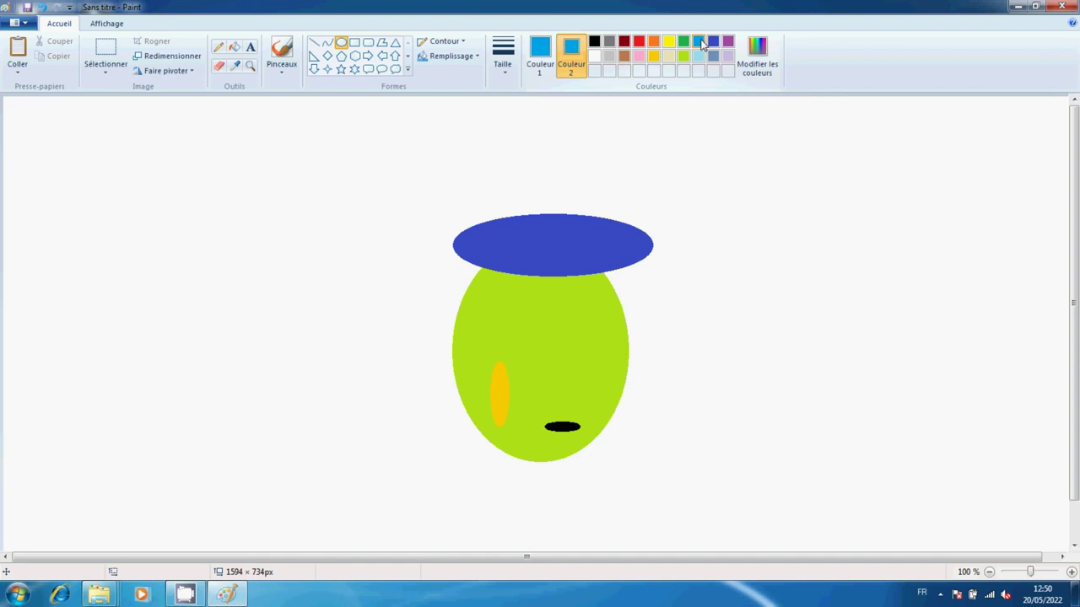
{"action": "left_click_drag", "start_coordinate": [598, 313], "coordinate": [703, 369]}
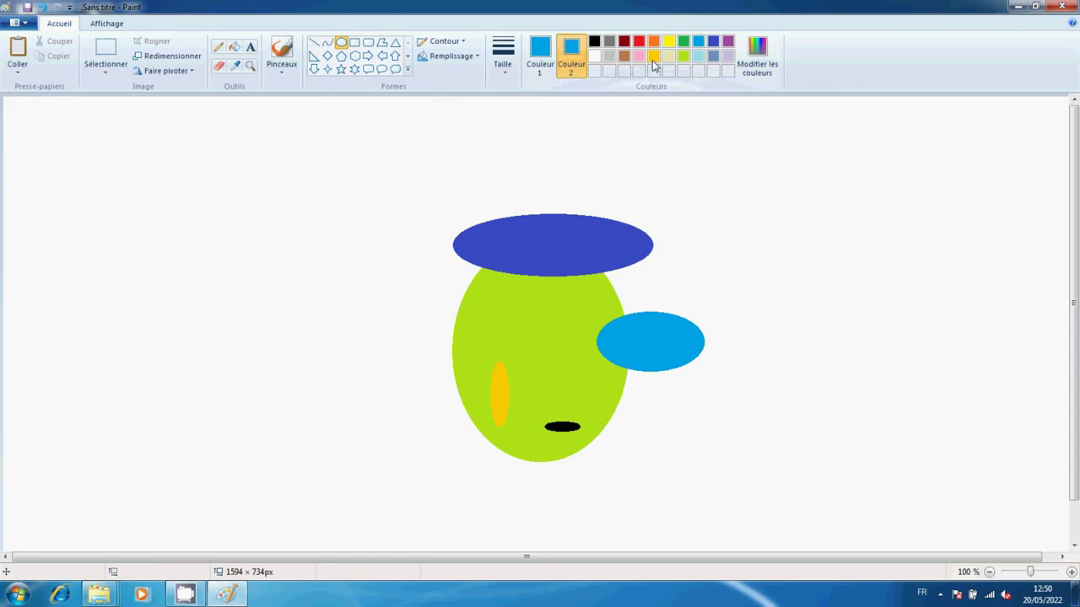
Draw a narrow upright gold ellipse about 23 × 82 px overlapping the left end of the turquoise ellipse
{"action": "left_click", "coordinate": [653, 57]}
{"action": "left_click", "coordinate": [539, 52]}
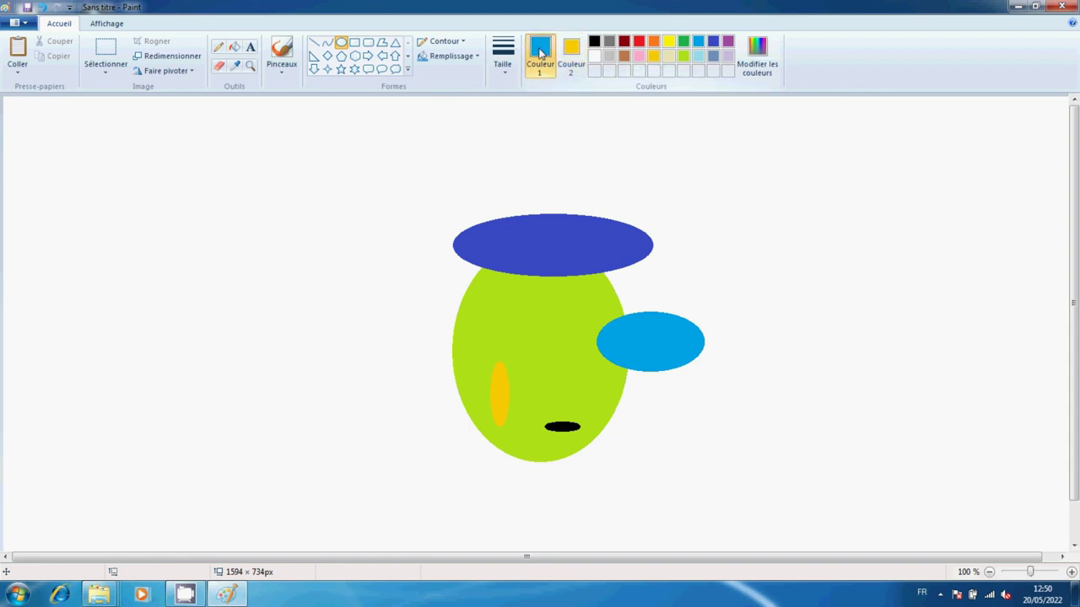
{"action": "left_click", "coordinate": [654, 57]}
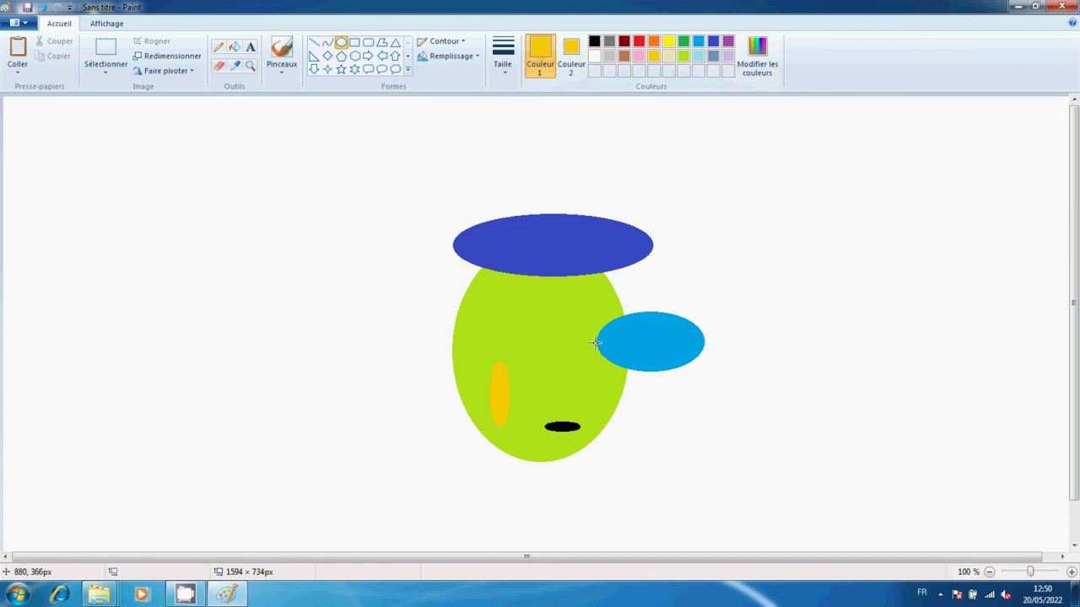
{"action": "left_click_drag", "start_coordinate": [590, 336], "coordinate": [608, 395]}
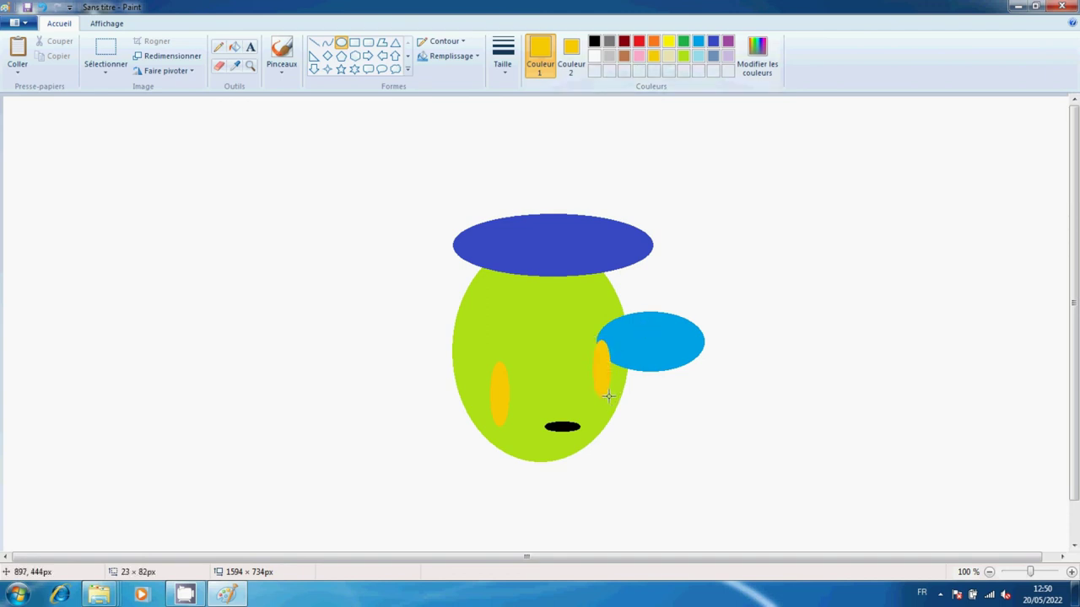
{"action": "left_click", "coordinate": [665, 396]}
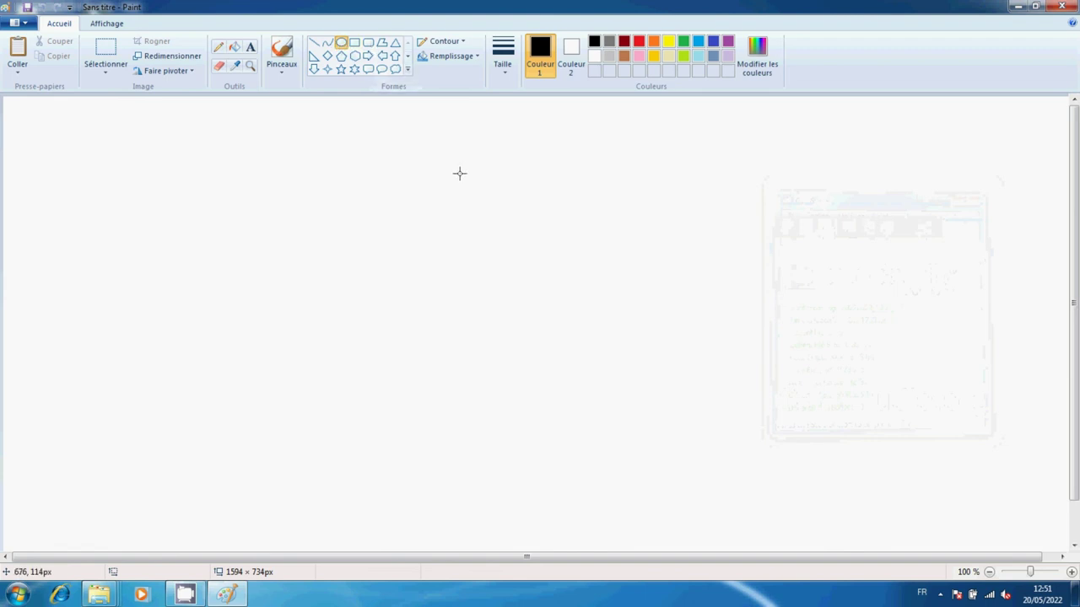
Draw a large, nearly round ellipse with black outline and black solid-colour fill (Couleur unie) in the middle of the empty canvas
{"action": "left_click", "coordinate": [570, 57]}
{"action": "left_click", "coordinate": [595, 44]}
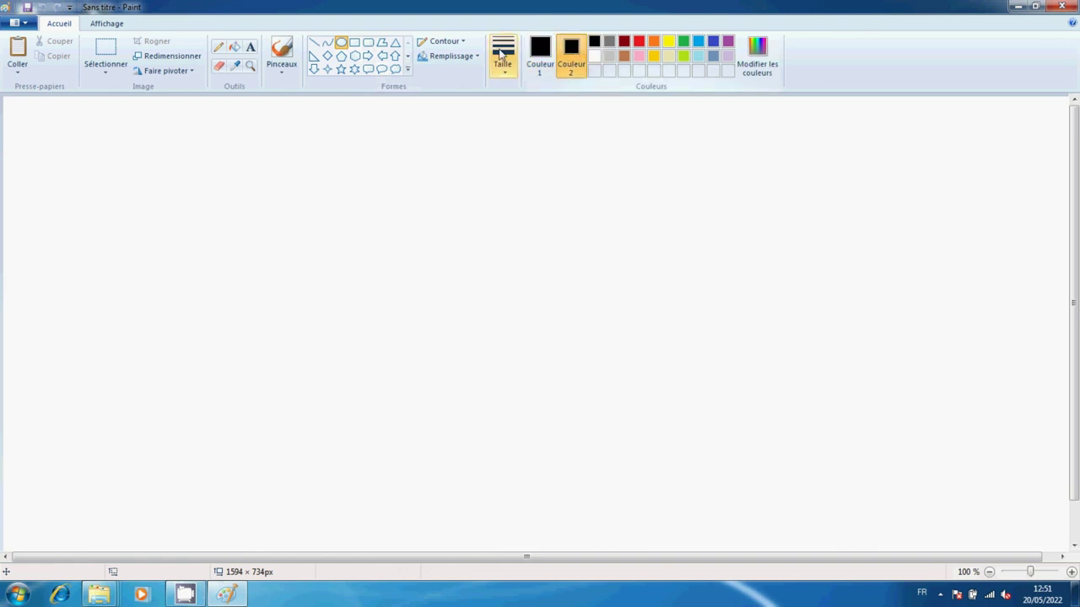
{"action": "left_click", "coordinate": [452, 56]}
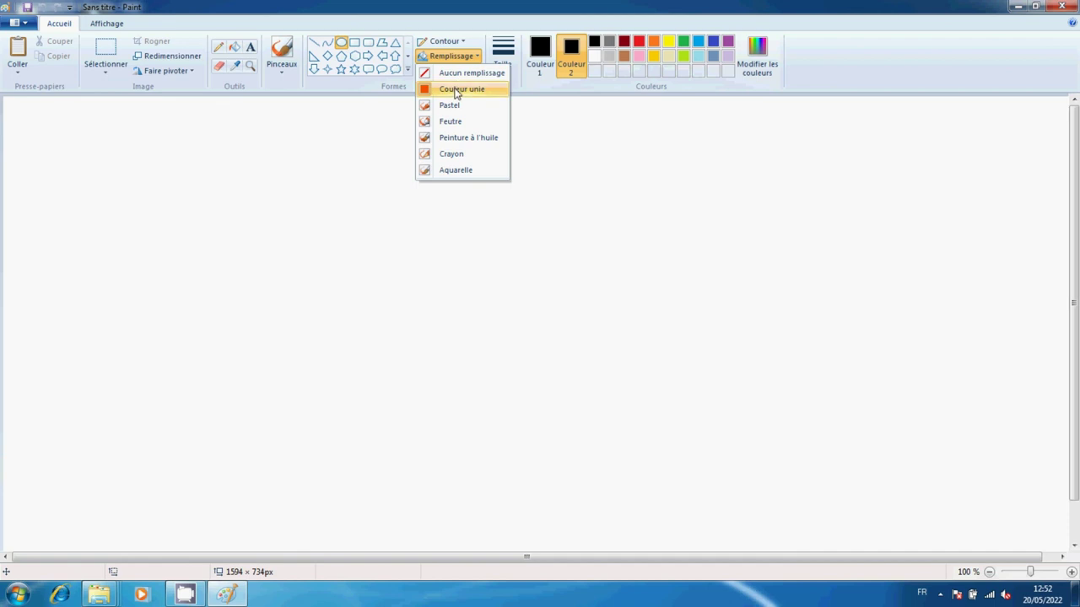
{"action": "left_click", "coordinate": [454, 90]}
{"action": "left_click_drag", "start_coordinate": [422, 254], "coordinate": [610, 462]}
{"action": "left_click", "coordinate": [704, 394]}
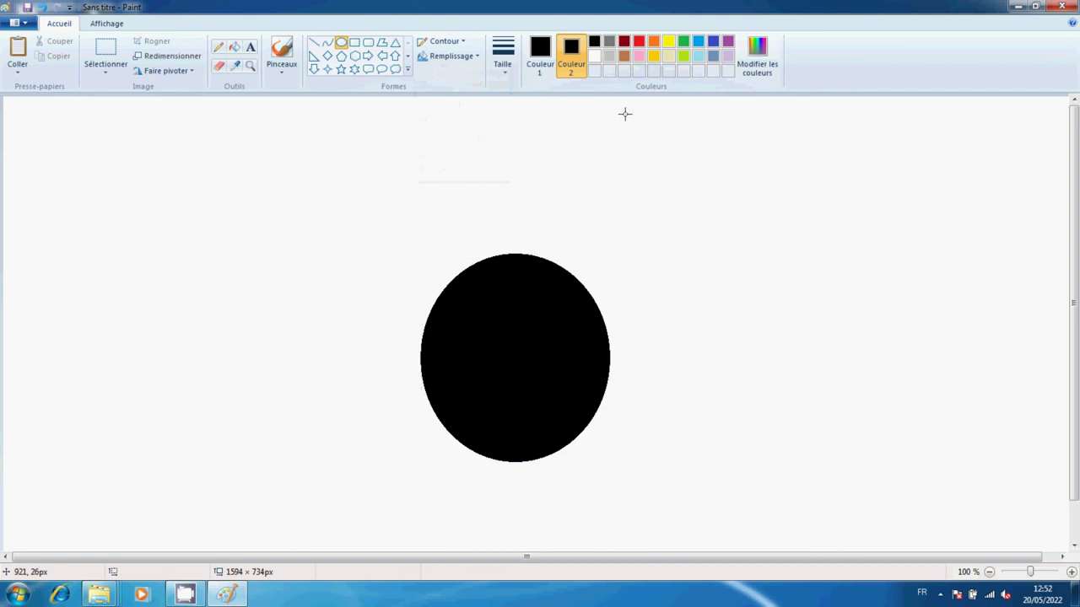
Draw a wide, flat ellipse with light yellow outline and fill across the upper end of the black ellipse
{"action": "left_click", "coordinate": [665, 56]}
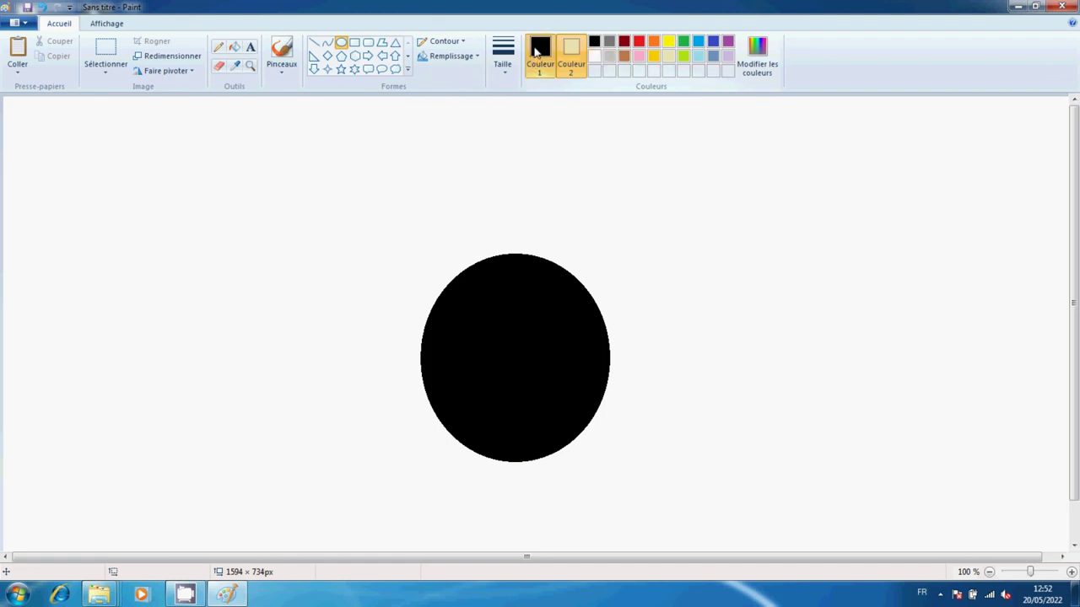
{"action": "left_click", "coordinate": [536, 53]}
{"action": "left_click", "coordinate": [669, 55]}
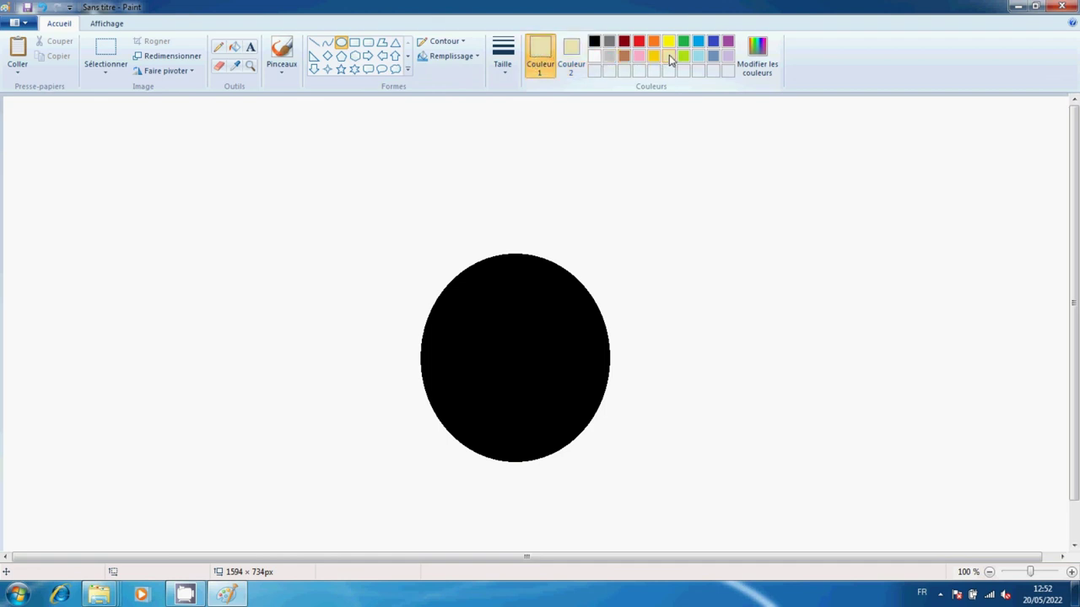
{"action": "left_click_drag", "start_coordinate": [447, 228], "coordinate": [604, 277]}
{"action": "left_click", "coordinate": [675, 289]}
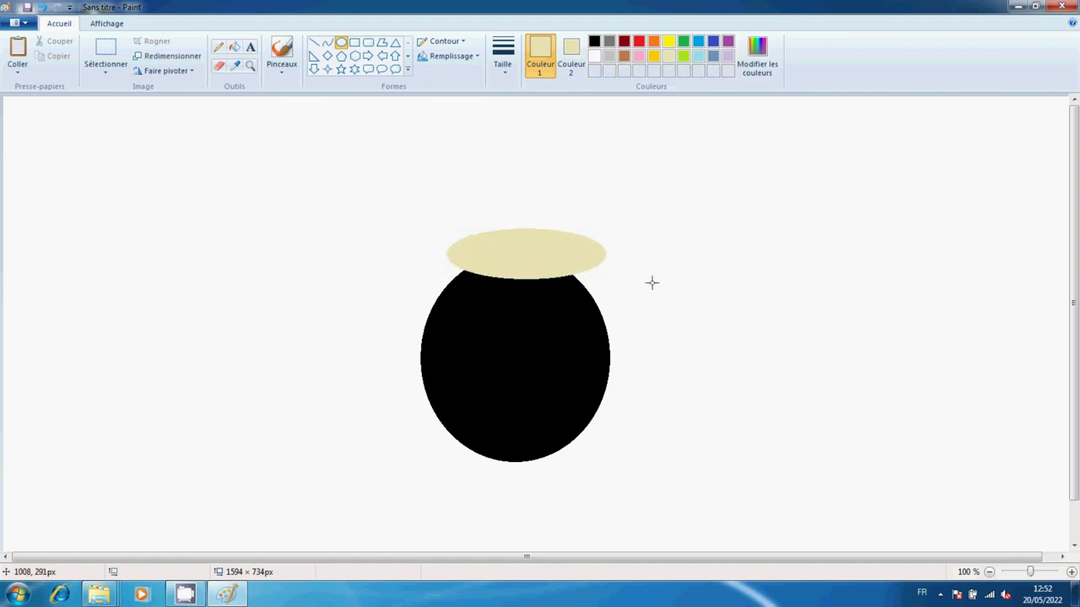
Draw a small upright light yellow knob above the flat ellipse and five small light yellow spots along the black ellipse's lower-left side
{"action": "left_click_drag", "start_coordinate": [540, 199], "coordinate": [562, 230]}
{"action": "mouse_move", "coordinate": [436, 350]}
{"action": "left_mouse_down"}
{"action": "mouse_move", "coordinate": [465, 381]}
{"action": "mouse_move", "coordinate": [445, 399]}
{"action": "mouse_move", "coordinate": [488, 445]}
{"action": "left_mouse_up"}
{"action": "left_click", "coordinate": [477, 364]}
{"action": "left_click", "coordinate": [490, 393]}
{"action": "left_click", "coordinate": [464, 407]}
{"action": "left_click", "coordinate": [488, 420]}
{"action": "left_click", "coordinate": [507, 438]}
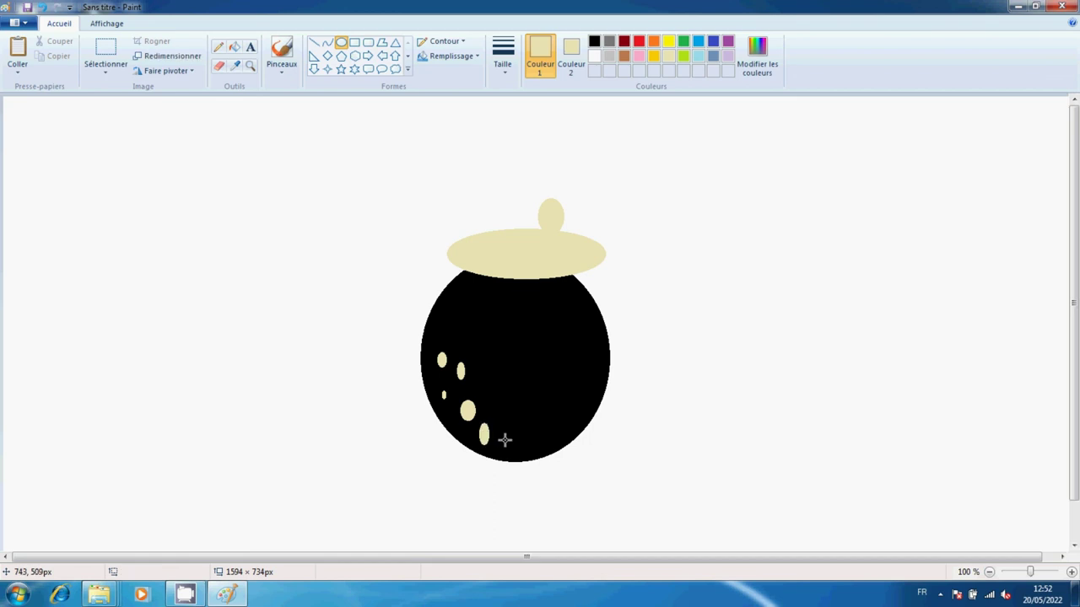
Add eight small light yellow oval spots across the upper-left and central area of the black ellipse, the last about 14 × 9 px
{"action": "left_click_drag", "start_coordinate": [459, 320], "coordinate": [516, 425]}
{"action": "left_click", "coordinate": [482, 357]}
{"action": "left_click", "coordinate": [503, 389]}
{"action": "left_click", "coordinate": [499, 417]}
{"action": "left_click", "coordinate": [534, 398]}
{"action": "left_click_drag", "start_coordinate": [505, 359], "coordinate": [519, 369]}
{"action": "mouse_move", "coordinate": [498, 333]}
{"action": "left_mouse_down"}
{"action": "mouse_move", "coordinate": [509, 346]}
{"action": "mouse_move", "coordinate": [537, 335]}
{"action": "mouse_move", "coordinate": [514, 322]}
{"action": "left_mouse_up"}
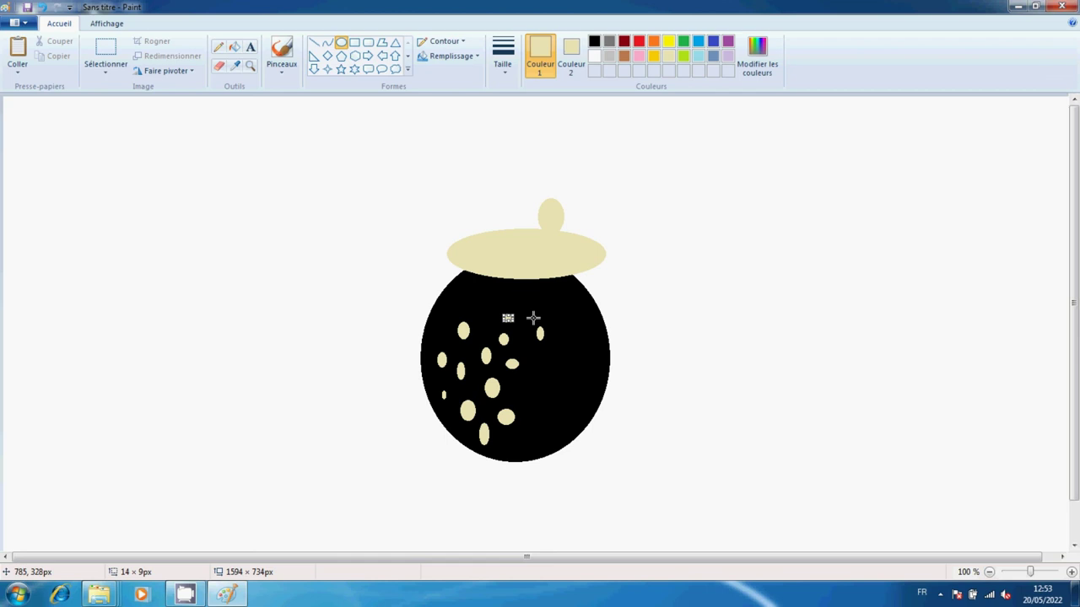
Fill the right side and lower middle of the black ellipse with seven more light yellow spots, one about 11 × 9 px
{"action": "mouse_move", "coordinate": [557, 313]}
{"action": "left_mouse_down"}
{"action": "mouse_move", "coordinate": [567, 333]}
{"action": "mouse_move", "coordinate": [547, 377]}
{"action": "mouse_move", "coordinate": [556, 349]}
{"action": "mouse_move", "coordinate": [571, 363]}
{"action": "mouse_move", "coordinate": [571, 414]}
{"action": "left_mouse_up"}
{"action": "left_click_drag", "start_coordinate": [513, 390], "coordinate": [522, 398]}
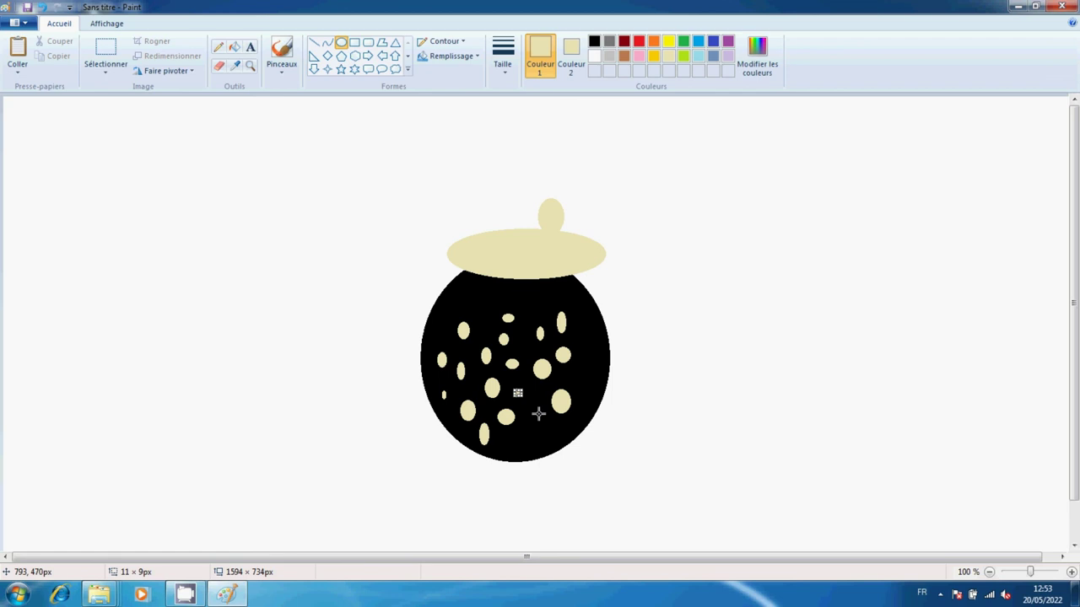
{"action": "mouse_move", "coordinate": [537, 421]}
{"action": "left_mouse_down"}
{"action": "mouse_move", "coordinate": [543, 440]}
{"action": "mouse_move", "coordinate": [518, 444]}
{"action": "left_mouse_up"}
{"action": "left_click", "coordinate": [572, 434]}
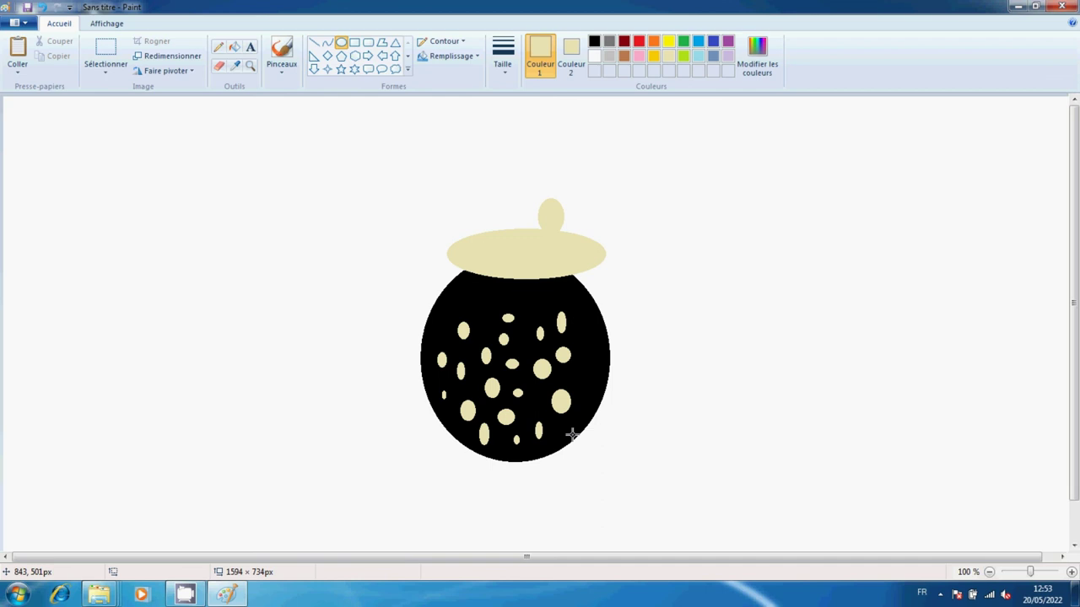
Save the drawing as a PNG file named Ovale on the desktop (Bureau)
{"action": "left_click", "coordinate": [18, 24]}
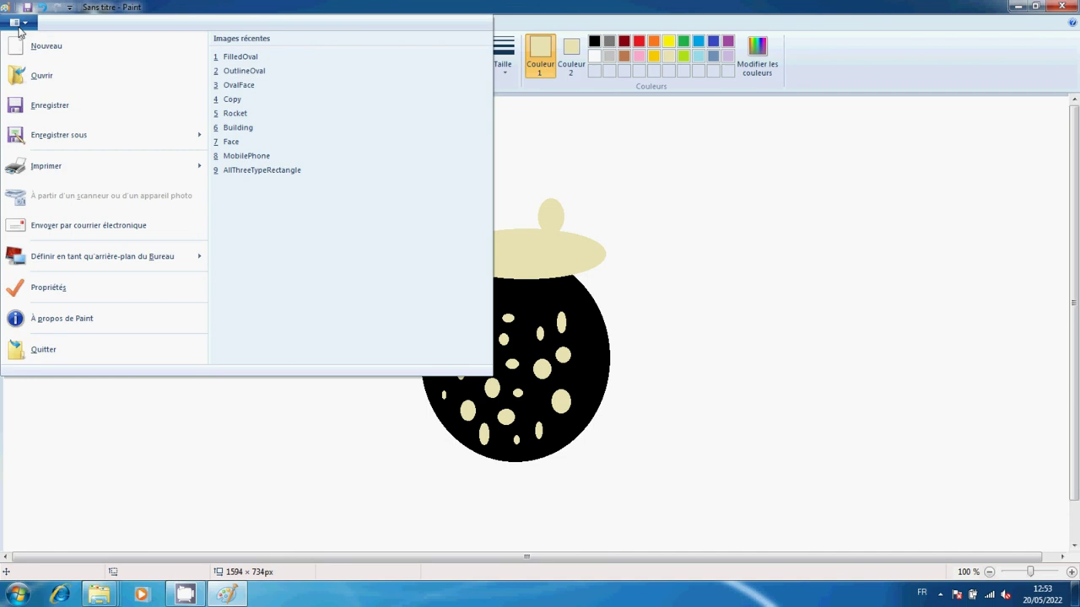
{"action": "left_click", "coordinate": [47, 108]}
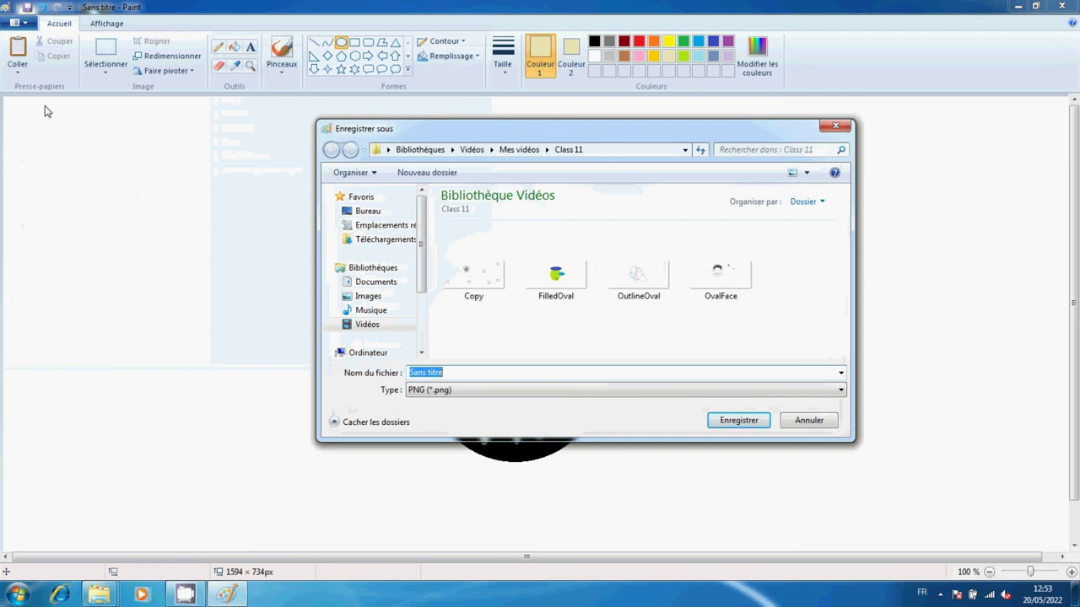
{"action": "left_click", "coordinate": [369, 297]}
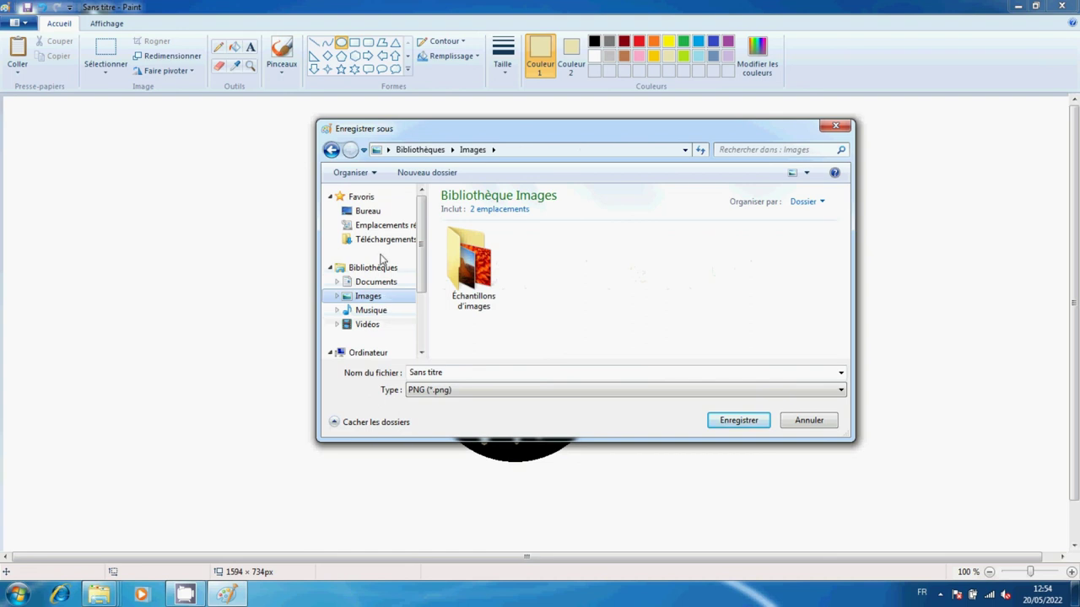
{"action": "left_click", "coordinate": [376, 214]}
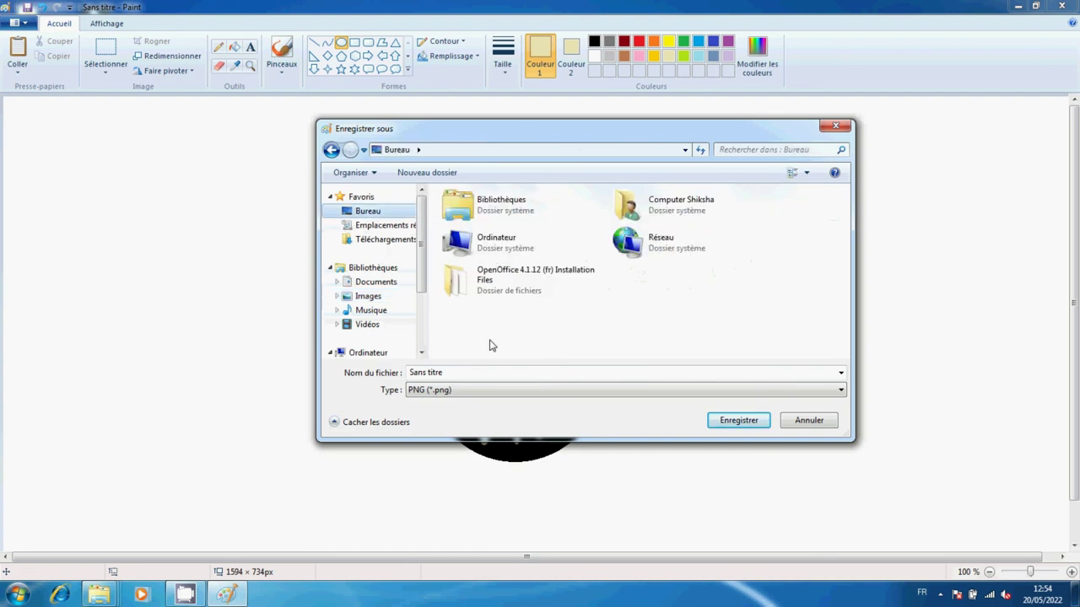
{"action": "left_click", "coordinate": [499, 373]}
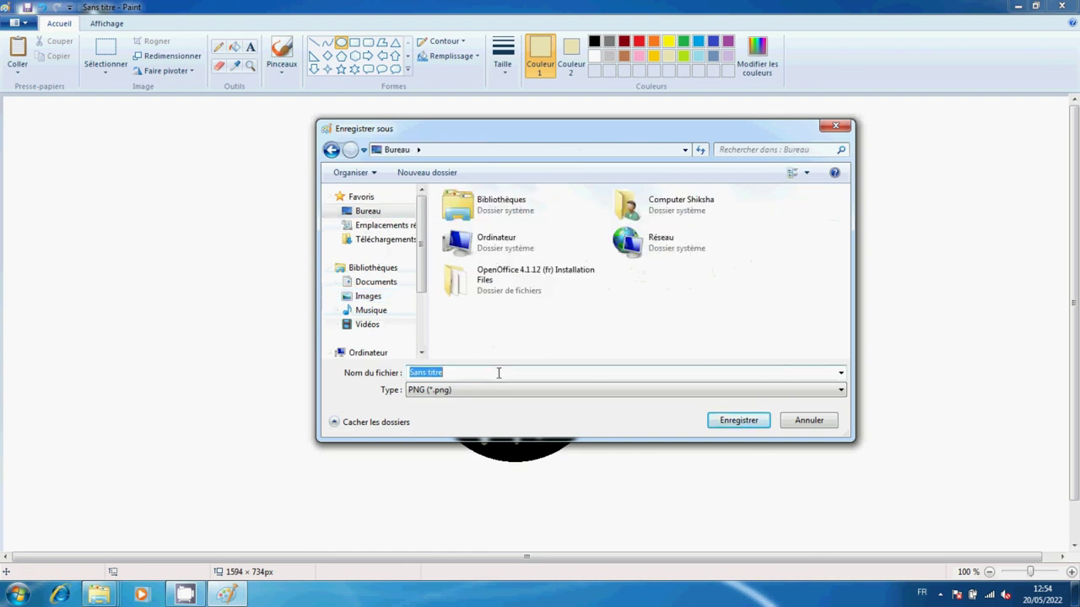
{"action": "type", "text": "Ova"}
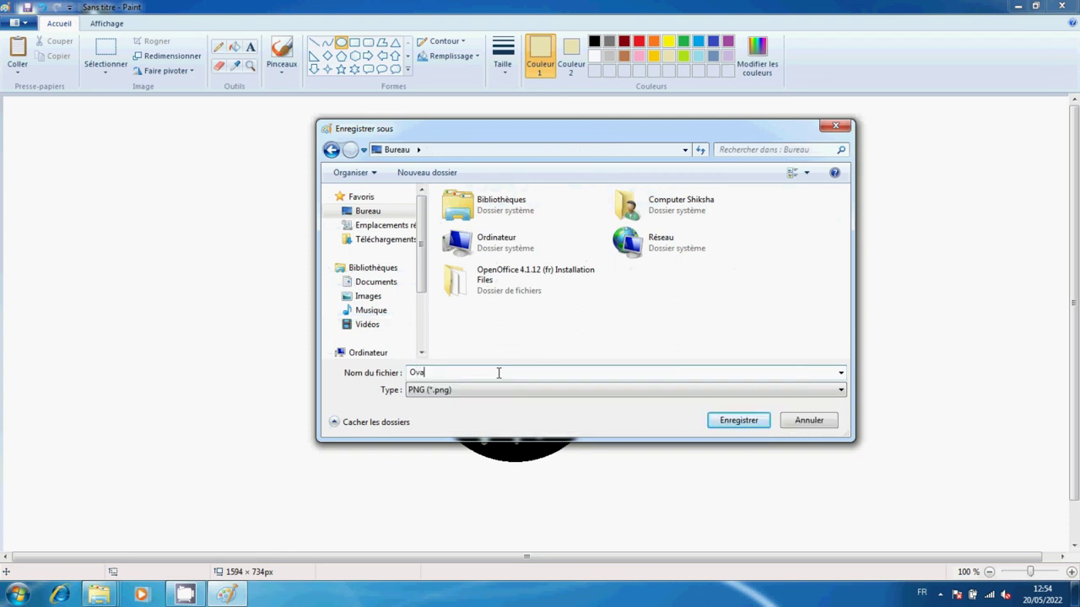
{"action": "type", "text": "le"}
{"action": "left_click", "coordinate": [731, 426]}
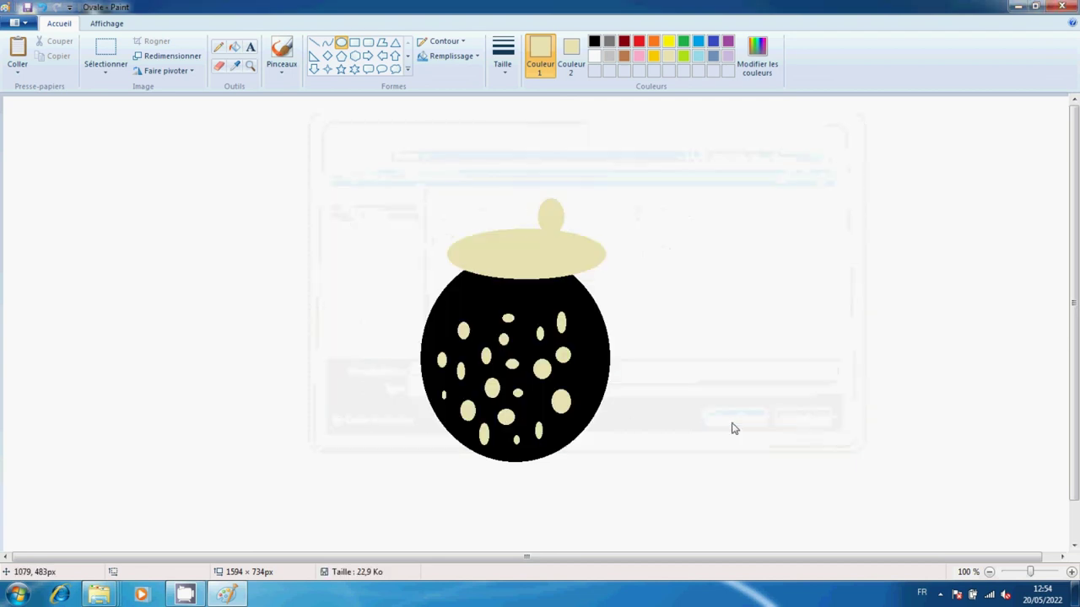